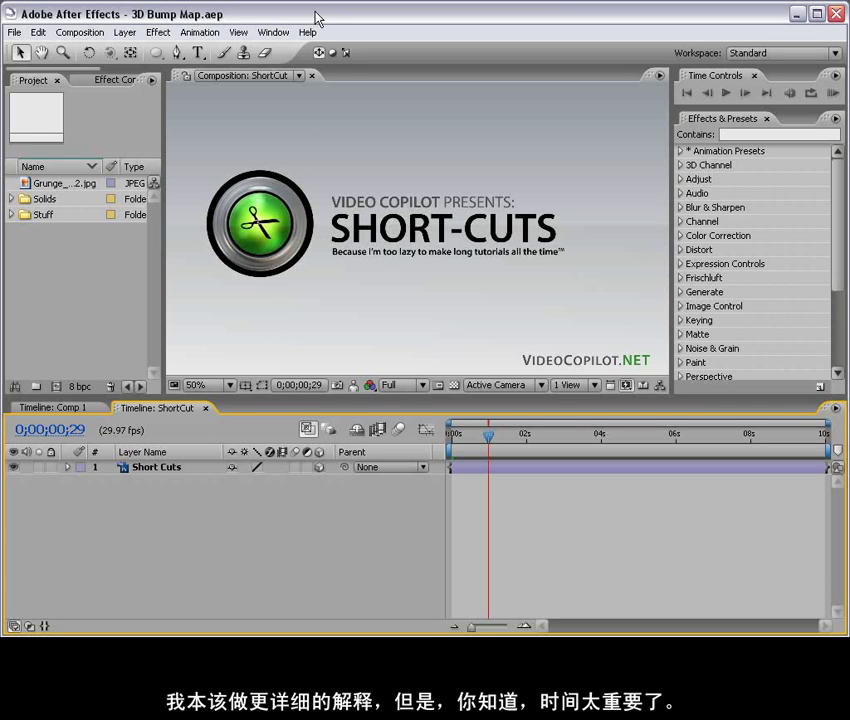
Step: Open Comp 1 and move Light 1 across the textured background to preview the bump map effect in an enlarged view
click(31, 409)
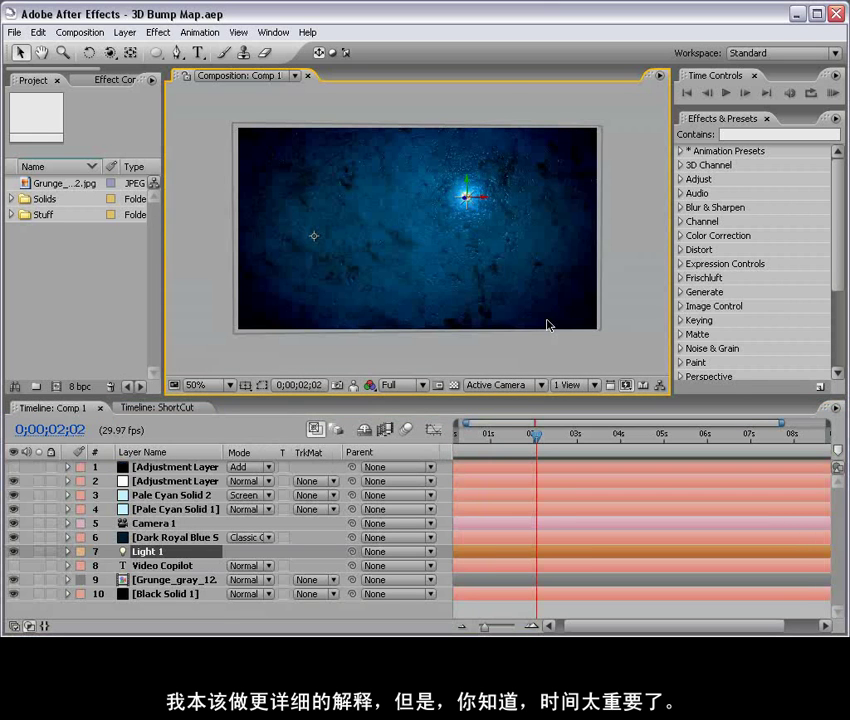
key(grave)
key(period)
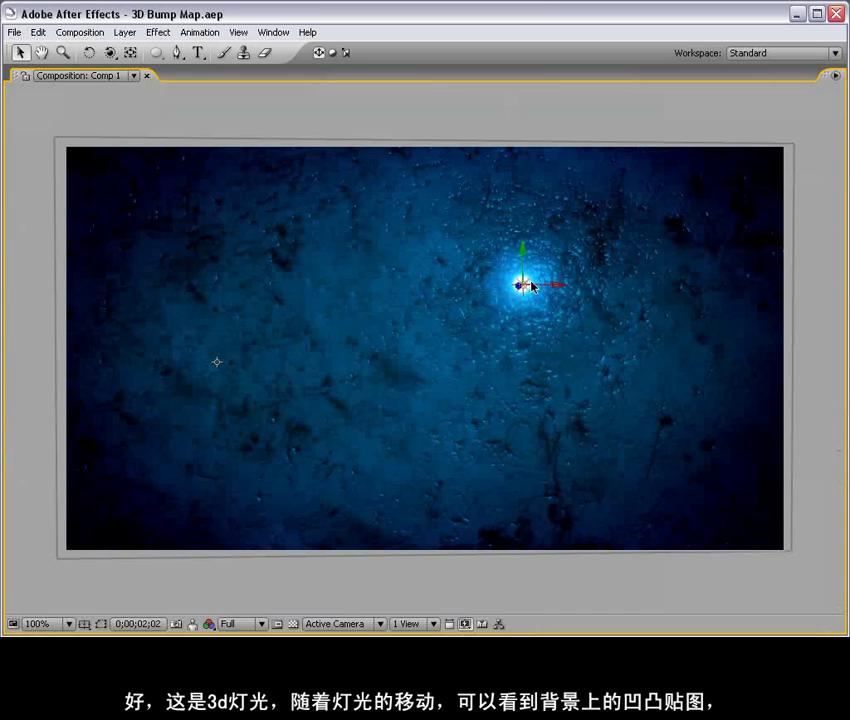
drag(525, 292, 294, 277)
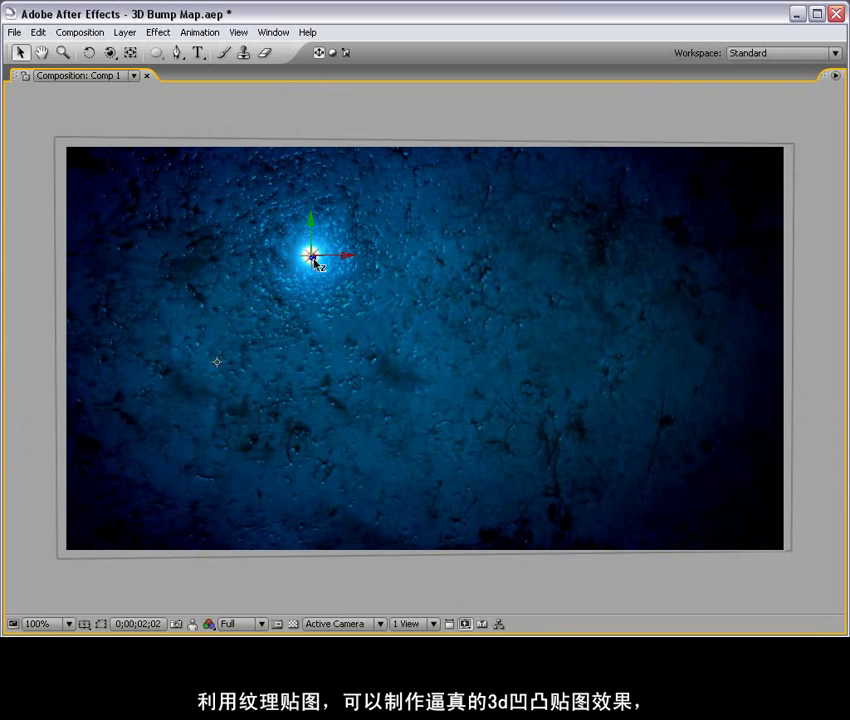
drag(310, 262, 271, 438)
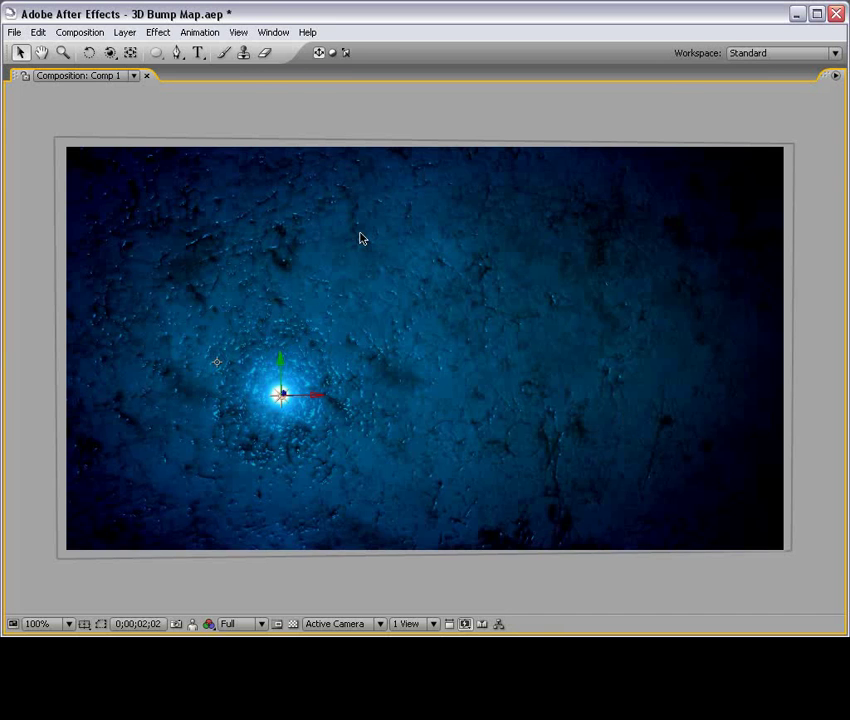
key(grave)
Step: Make the top lens flare adjustment layer visible and move the light toward the background's upper right
click(173, 468)
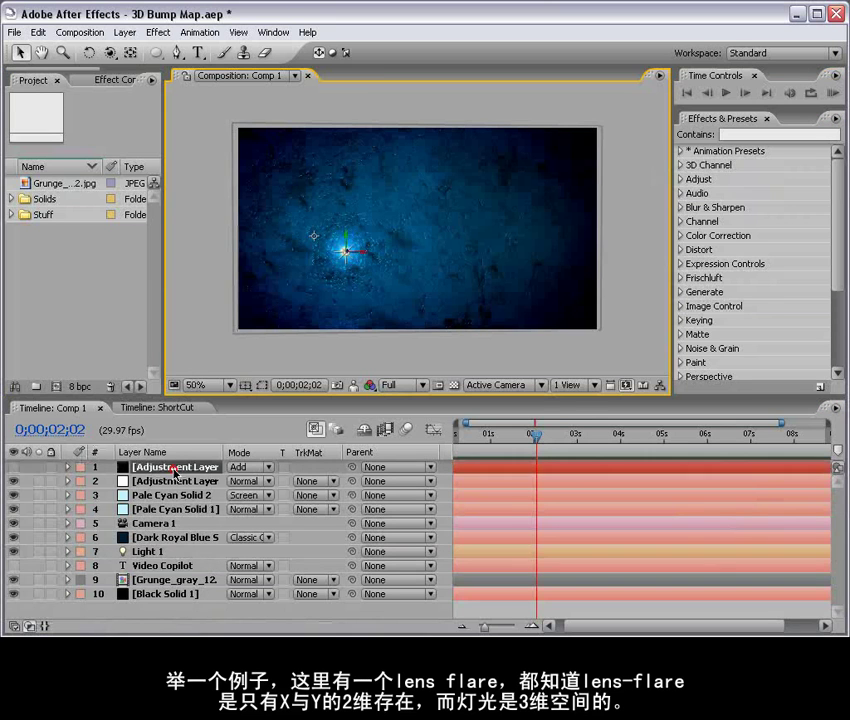
click(13, 467)
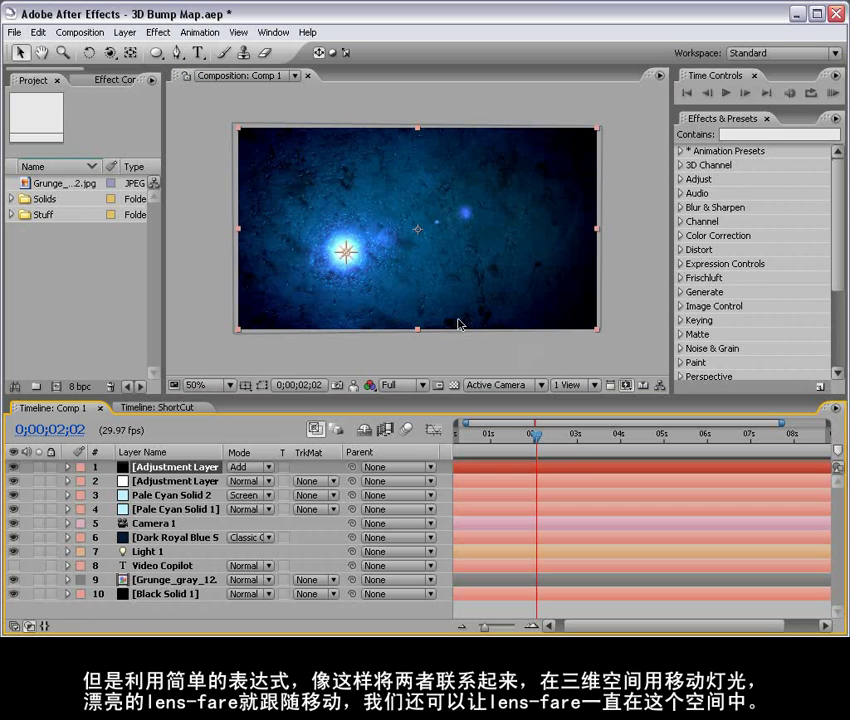
key(period)
key(grave)
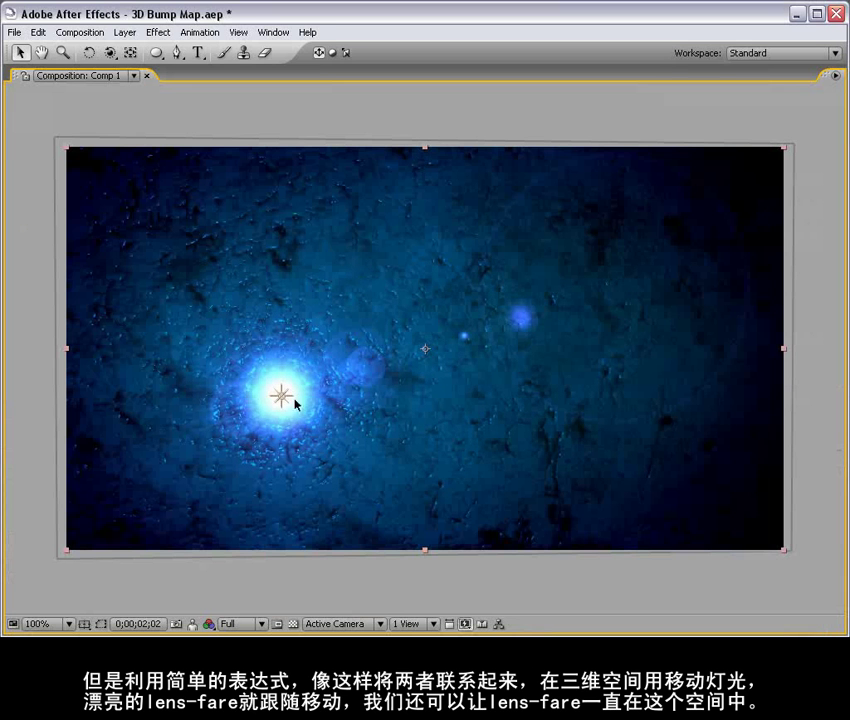
drag(285, 403, 548, 250)
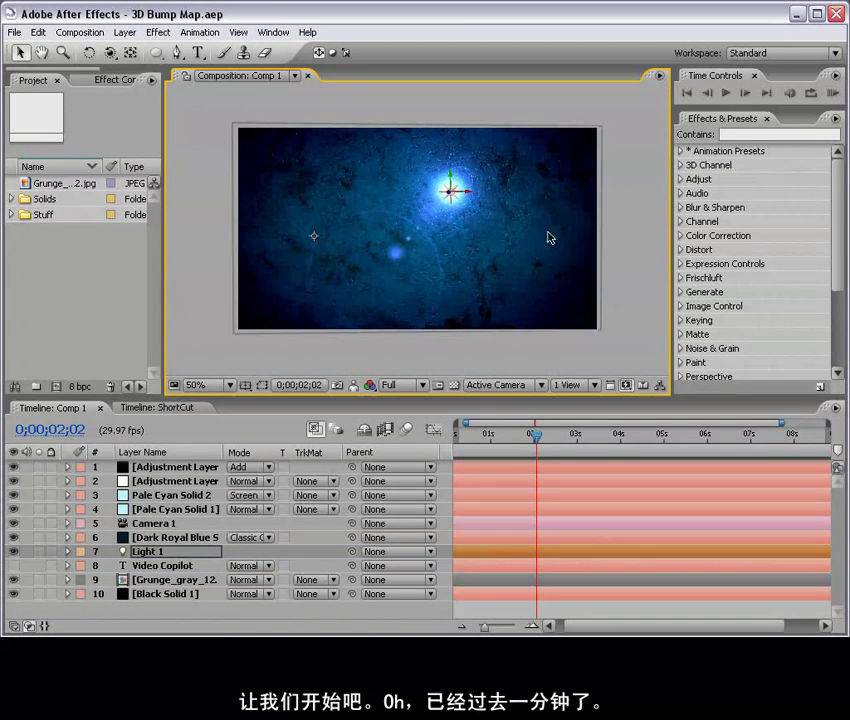
Step: Create a new composition using the NTSC D1 Widescreen Square Pixel preset
click(22, 185)
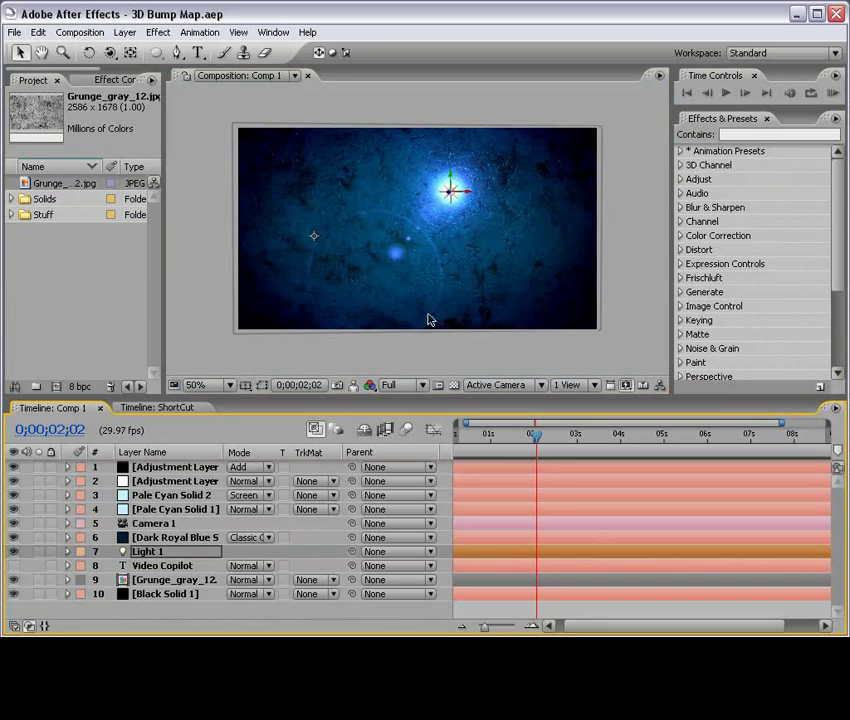
click(60, 31)
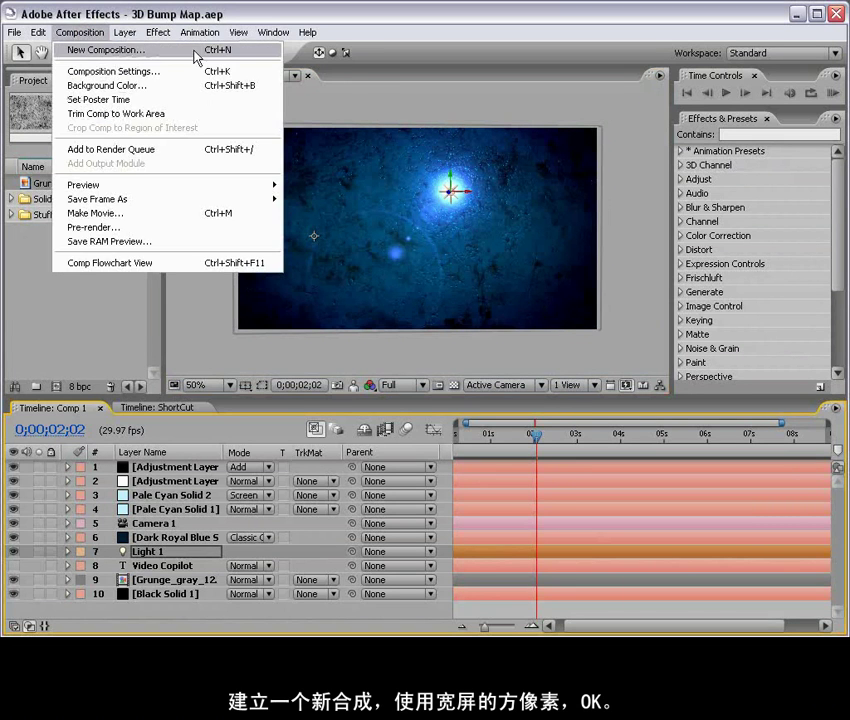
click(100, 49)
click(380, 270)
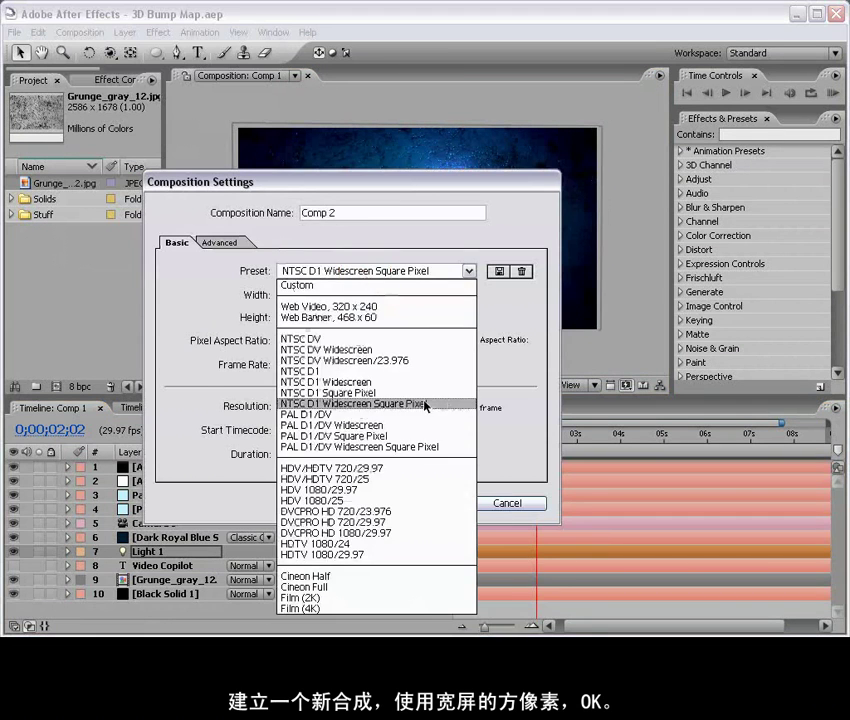
click(450, 404)
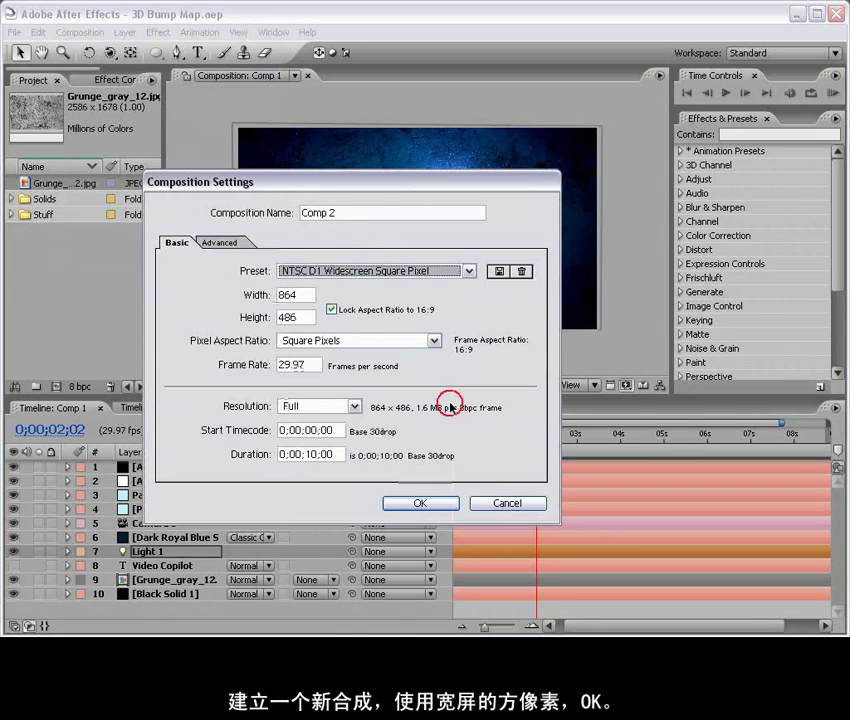
click(447, 504)
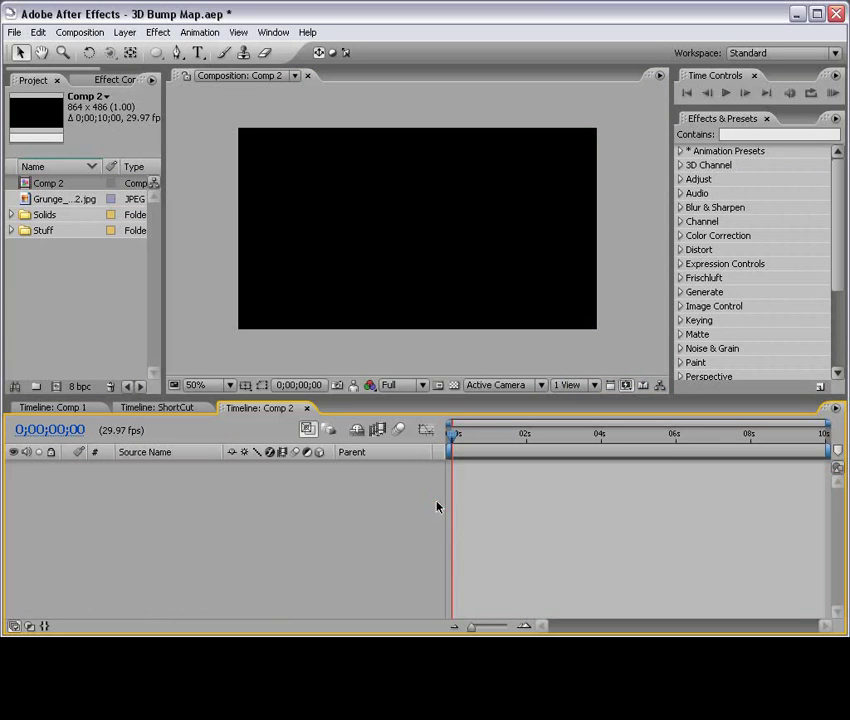
Step: Add Grunge_gray_12.jpg to the new composition and scale it to 53%
drag(55, 197, 425, 237)
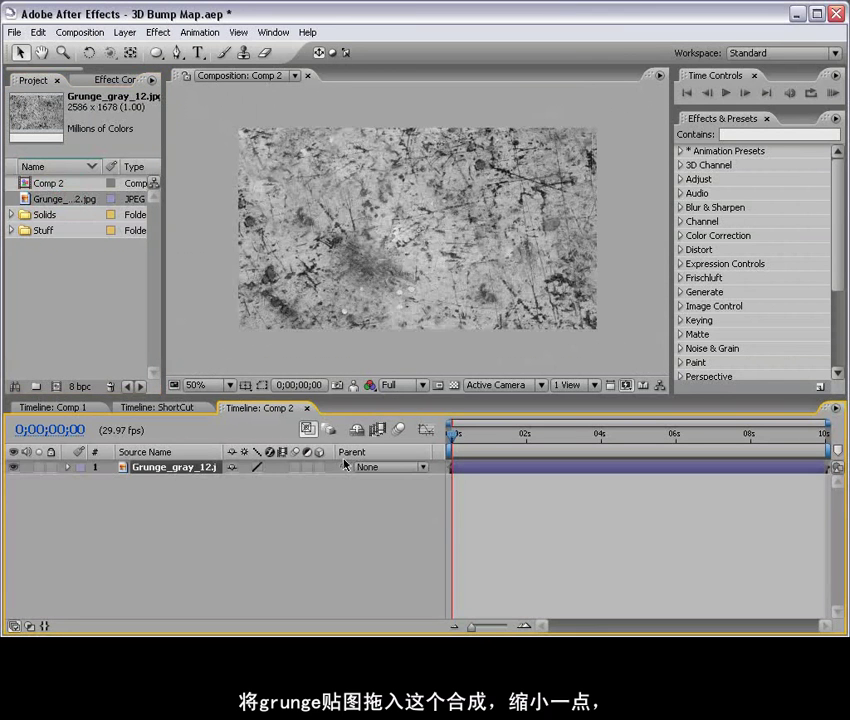
key(s)
drag(293, 484, 247, 481)
click(306, 211)
Step: Pre-compose the grunge layer as Texture, moving all attributes into the new composition
click(124, 32)
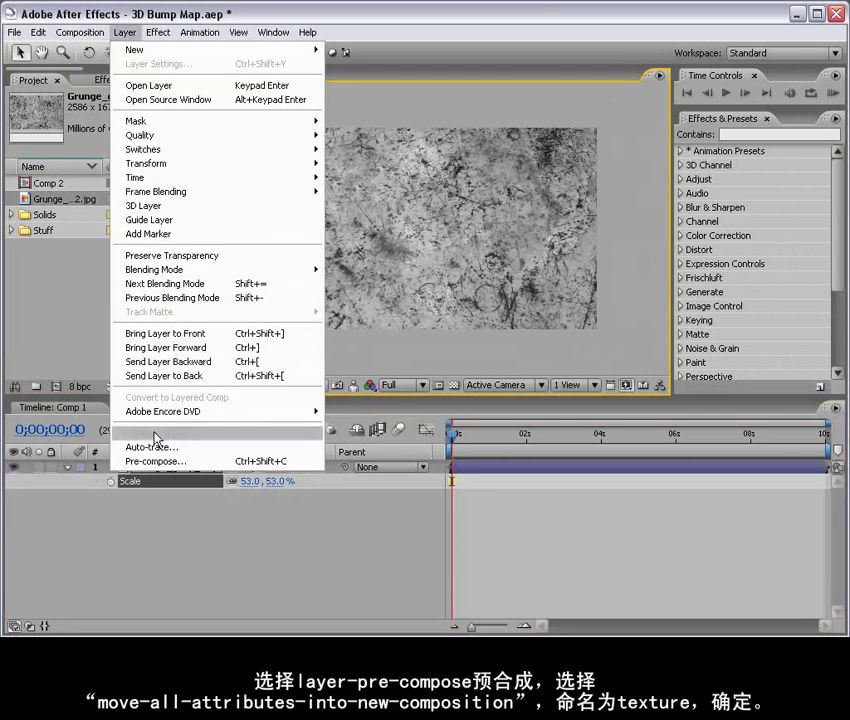
click(163, 462)
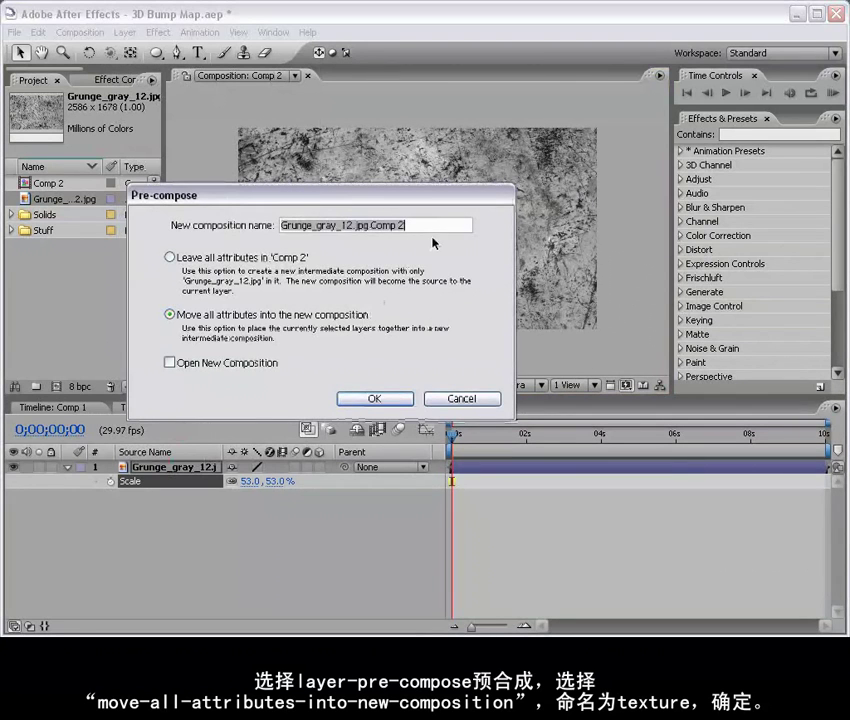
text(Text)
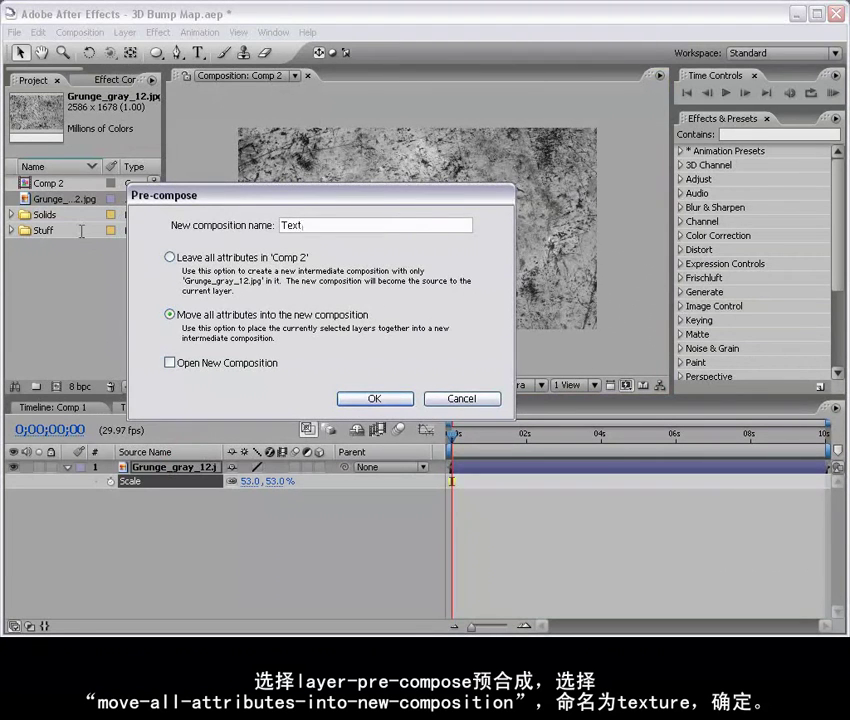
key(Return)
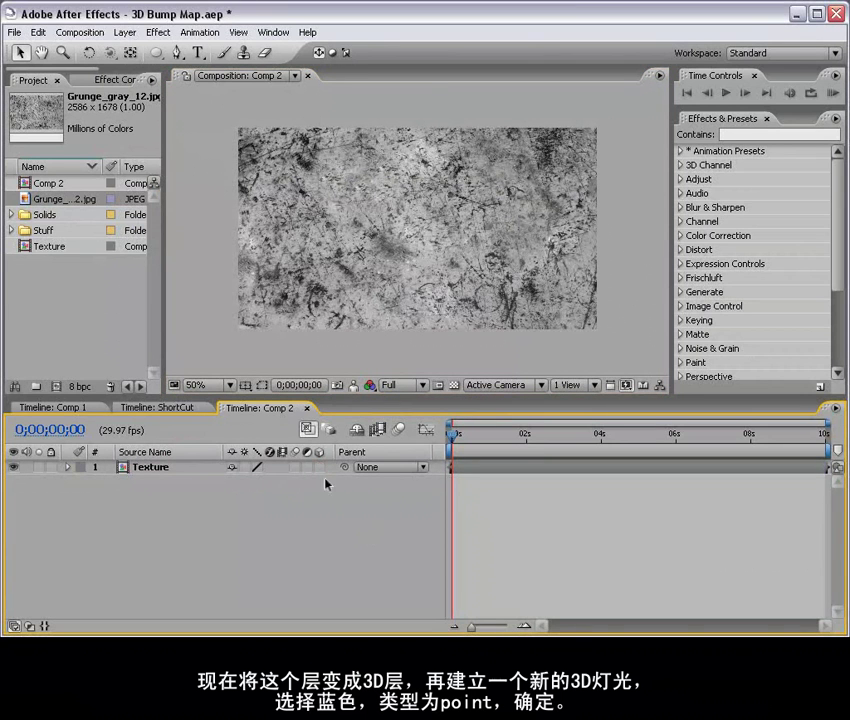
Step: Add a blue Point light at 100% intensity and make the Texture layer 3D
click(126, 33)
mouse_move(129, 52)
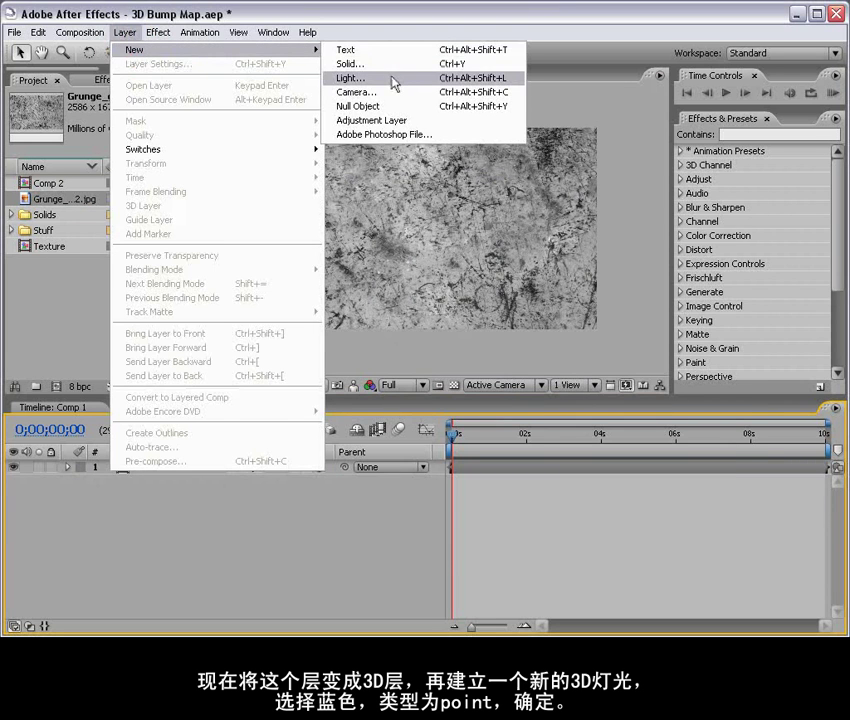
click(393, 78)
drag(573, 245, 430, 198)
click(446, 353)
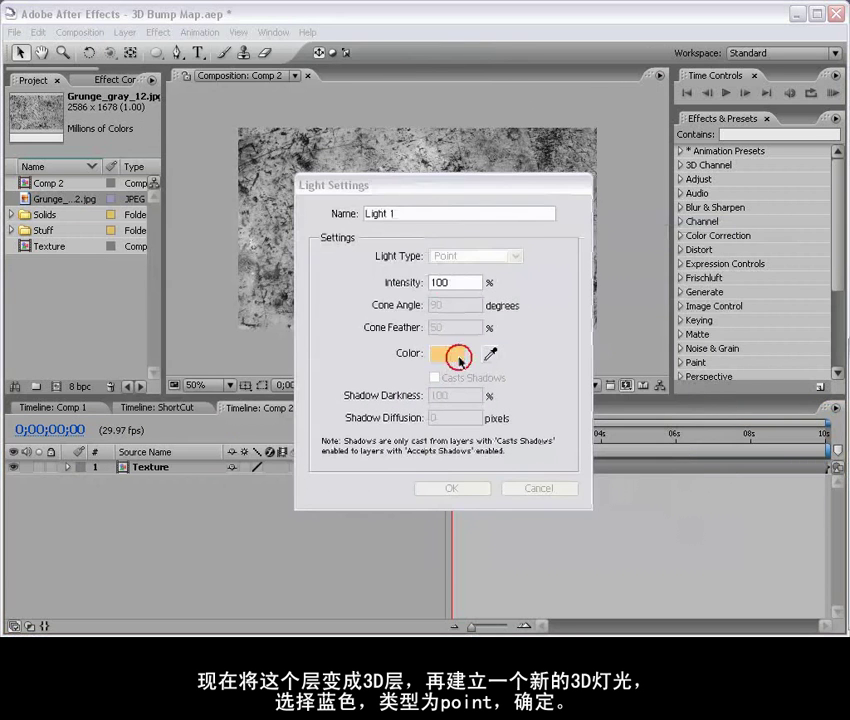
click(722, 448)
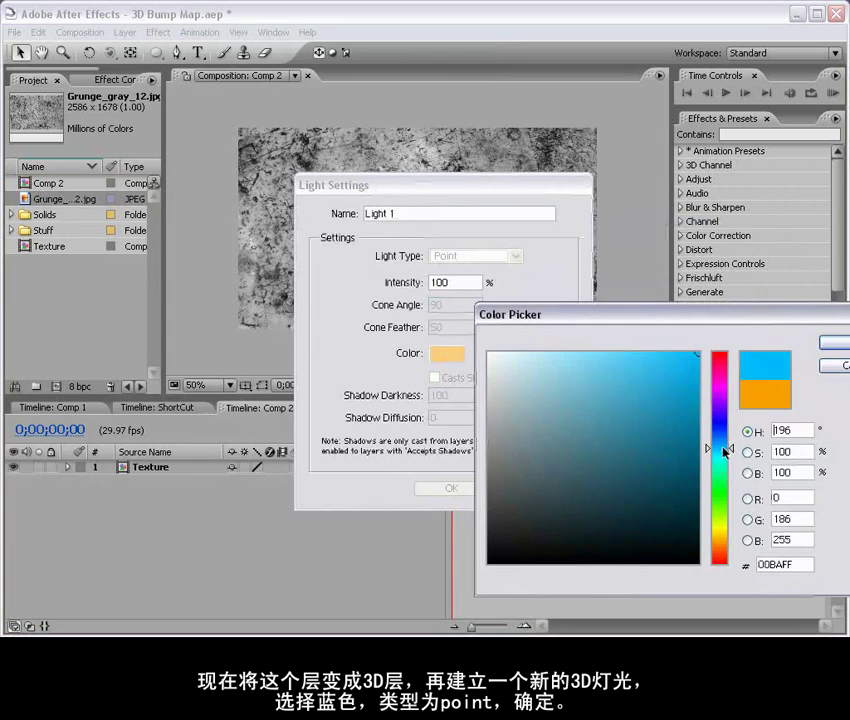
drag(715, 449, 717, 443)
click(834, 342)
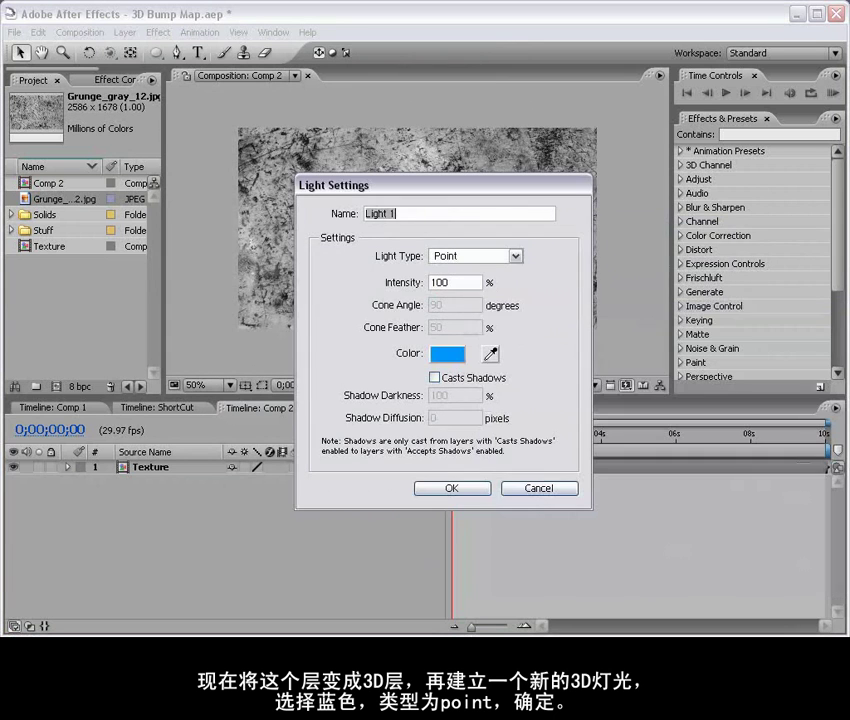
click(450, 488)
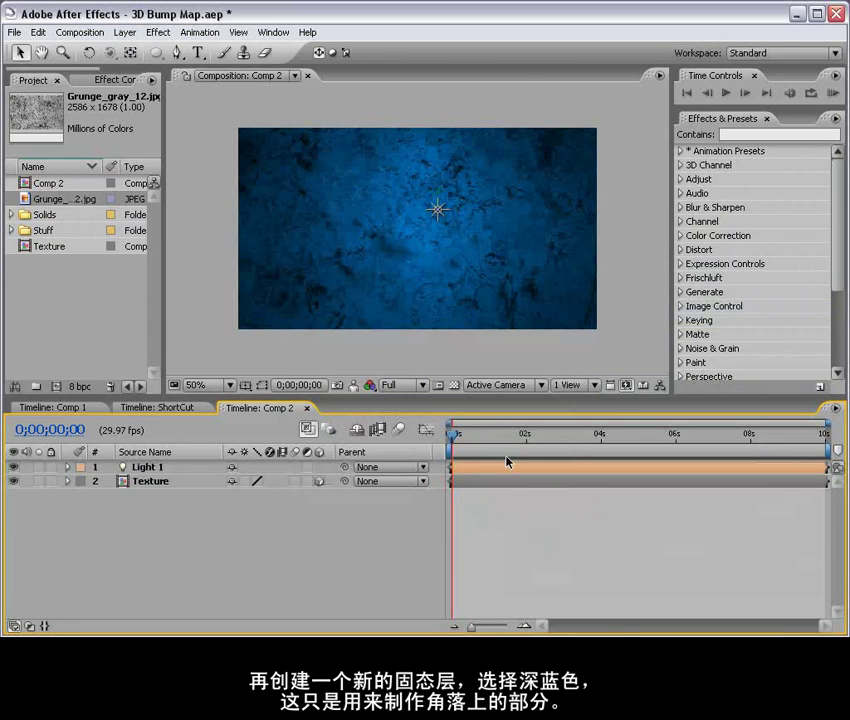
Step: Create a composition-sized solid, 864 x 486 pixels, in a very dark blue
click(125, 32)
mouse_move(140, 49)
click(362, 66)
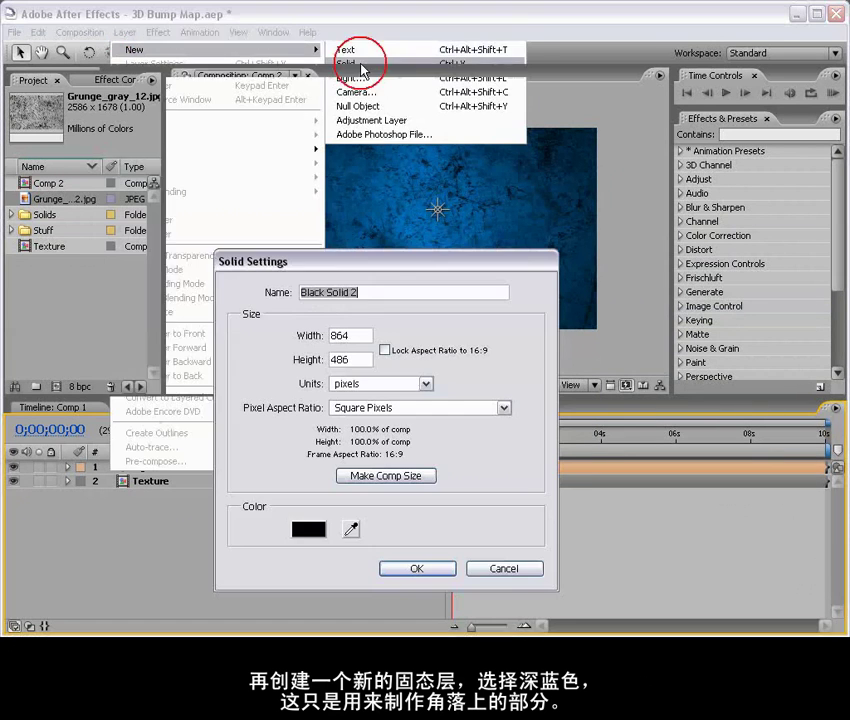
click(308, 529)
click(712, 440)
drag(668, 528, 700, 526)
click(833, 342)
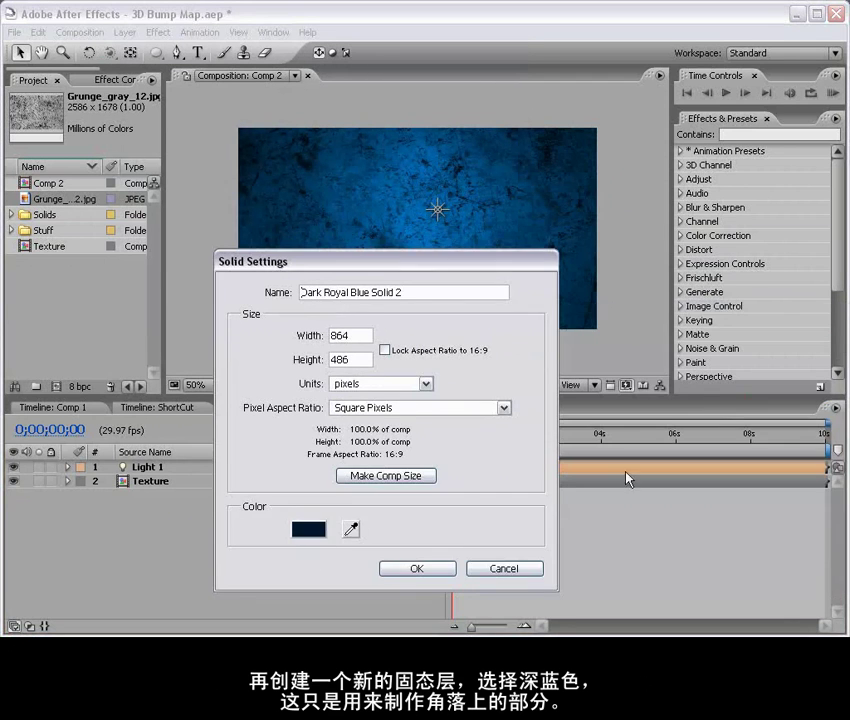
click(416, 568)
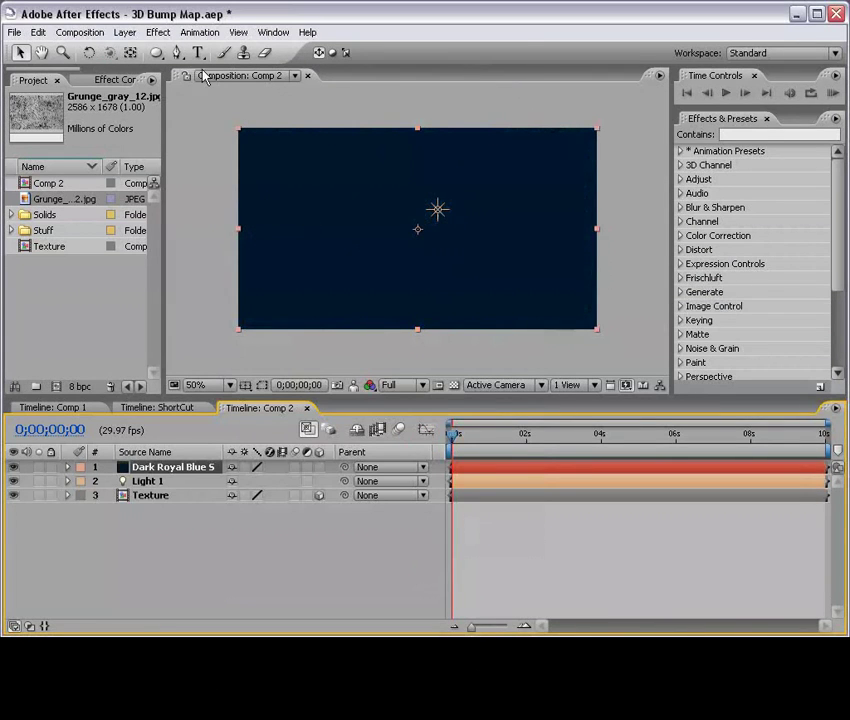
Step: Add a full-size elliptical mask to the dark blue solid, set it to Subtract and feather it 160 pixels
drag(155, 53, 190, 71)
double_click(155, 53)
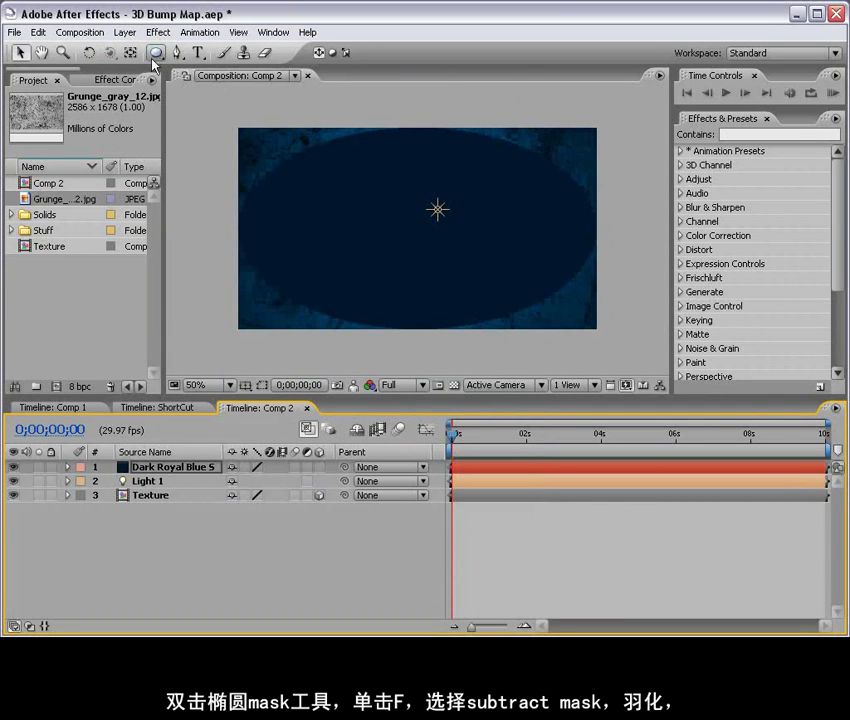
click(167, 467)
key(f)
click(275, 486)
click(268, 492)
drag(272, 495, 406, 497)
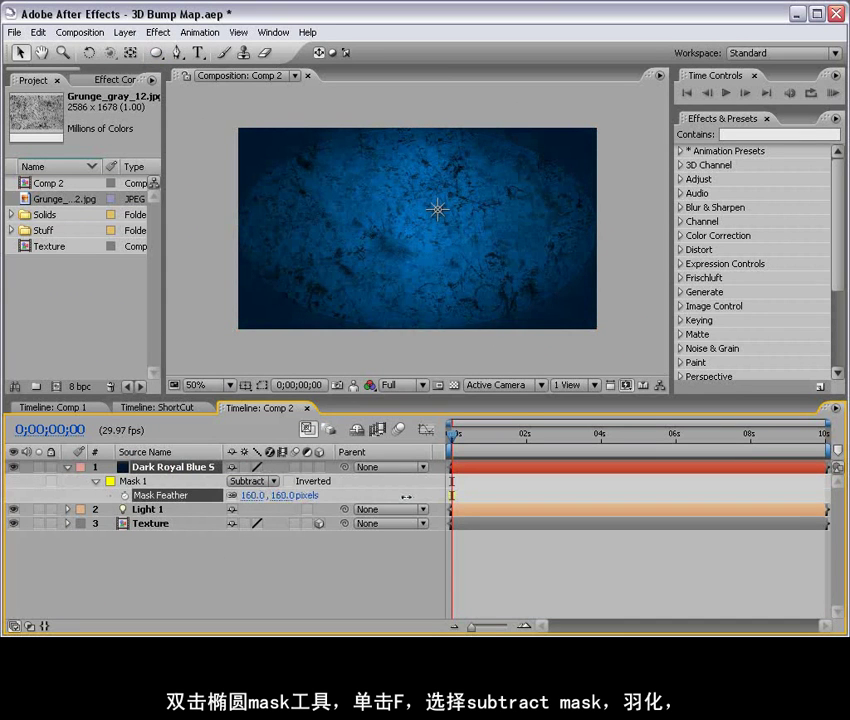
Step: Set the dark blue solid's blending mode to Classic Color Burn and its opacity to 20%
key(F4)
click(262, 468)
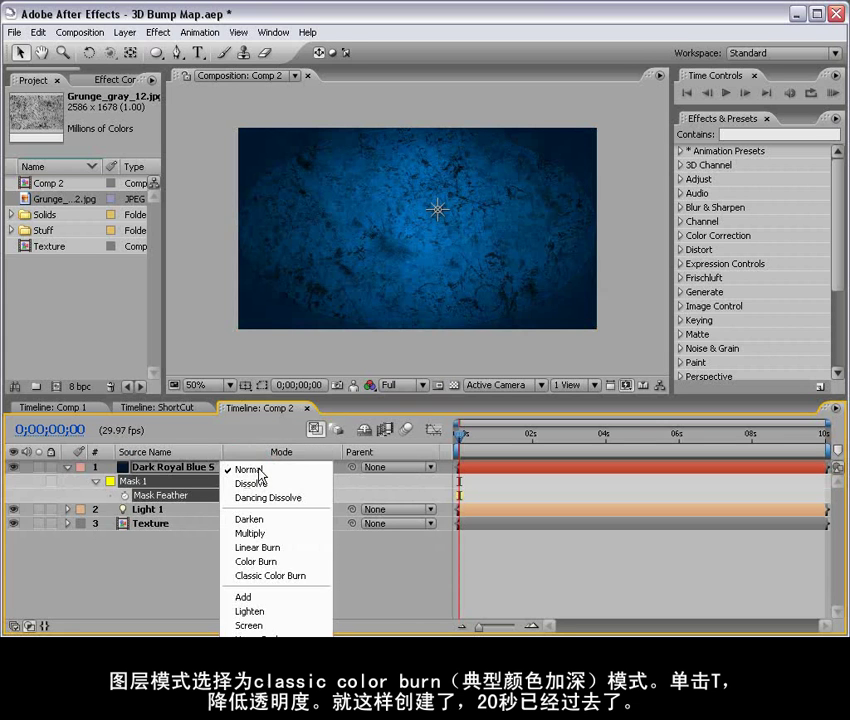
click(284, 575)
click(197, 472)
key(t)
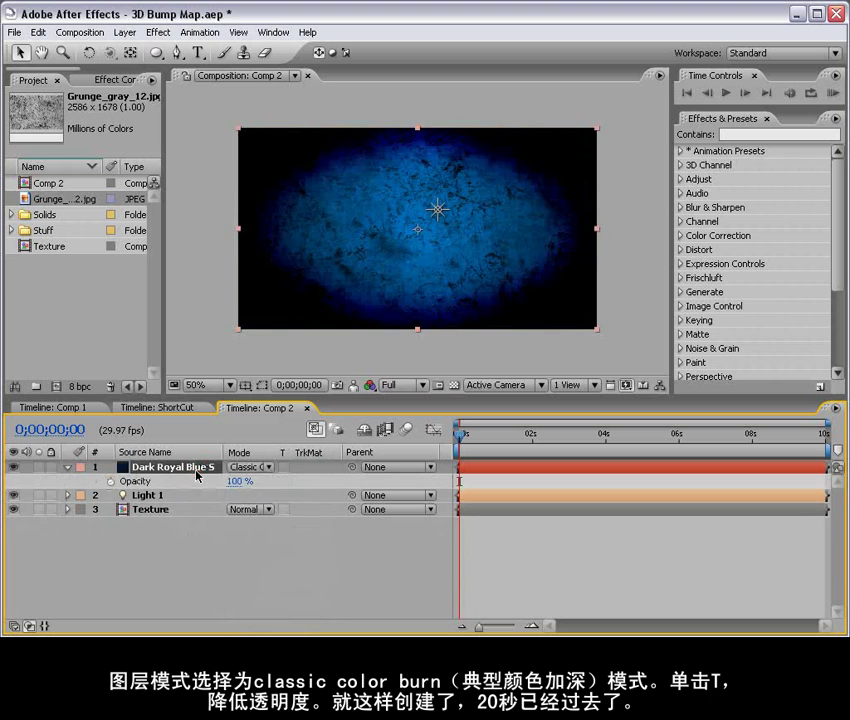
drag(246, 488, 152, 481)
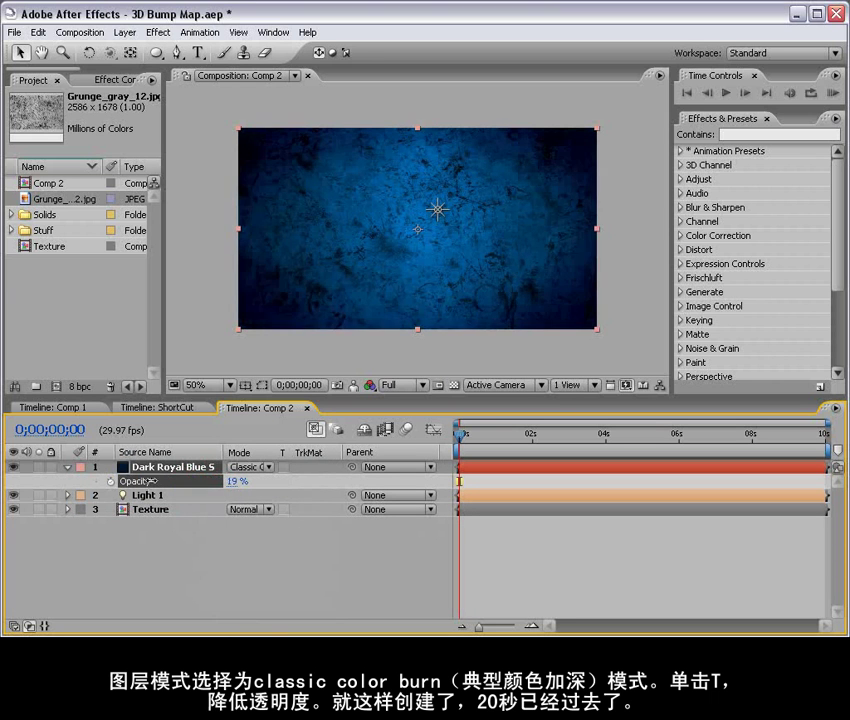
click(578, 567)
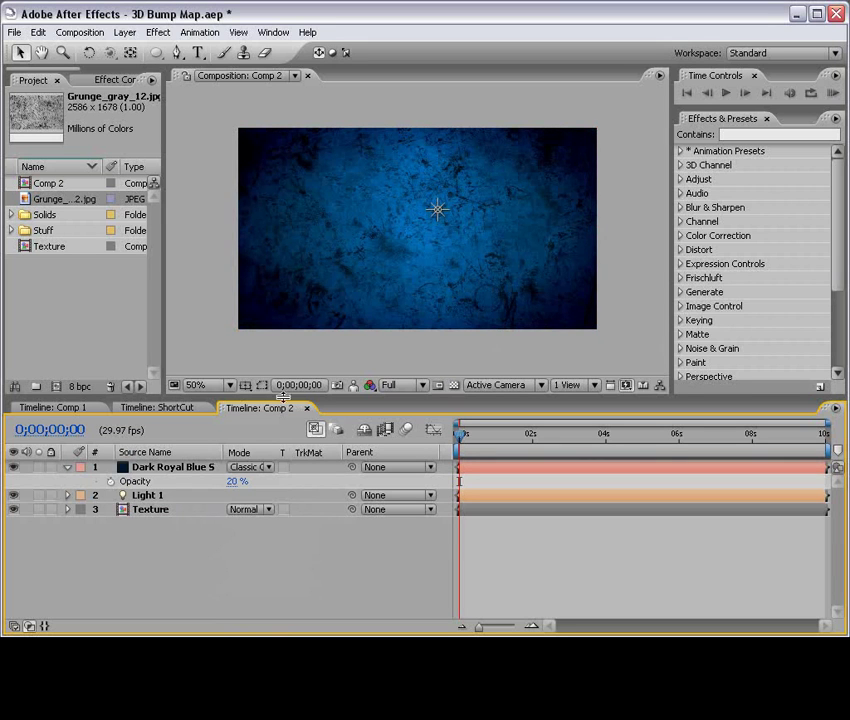
Step: Find the CC Glass effect by searching for "glass" and apply it to the Texture layer
click(159, 510)
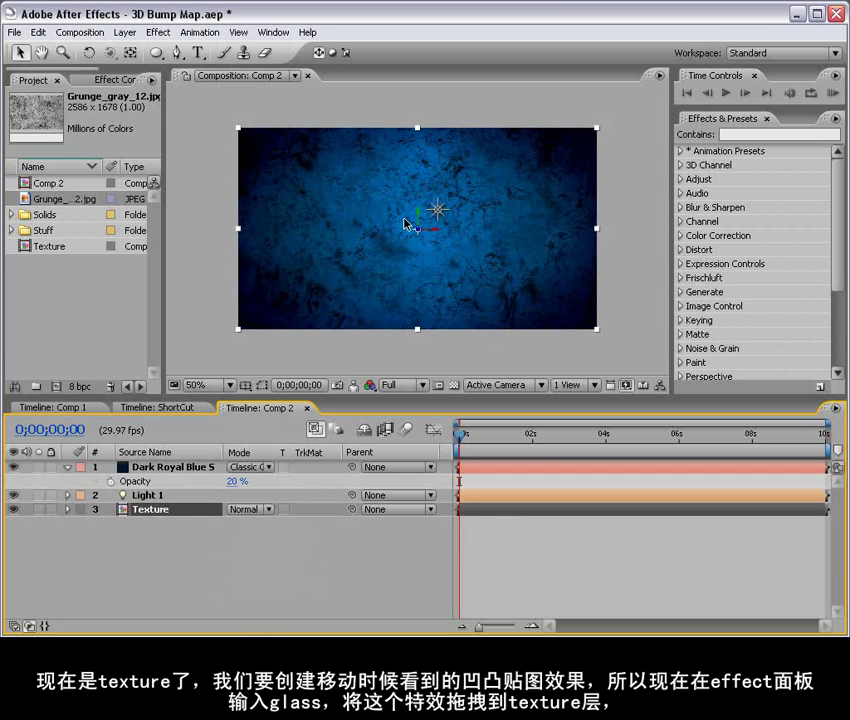
click(744, 133)
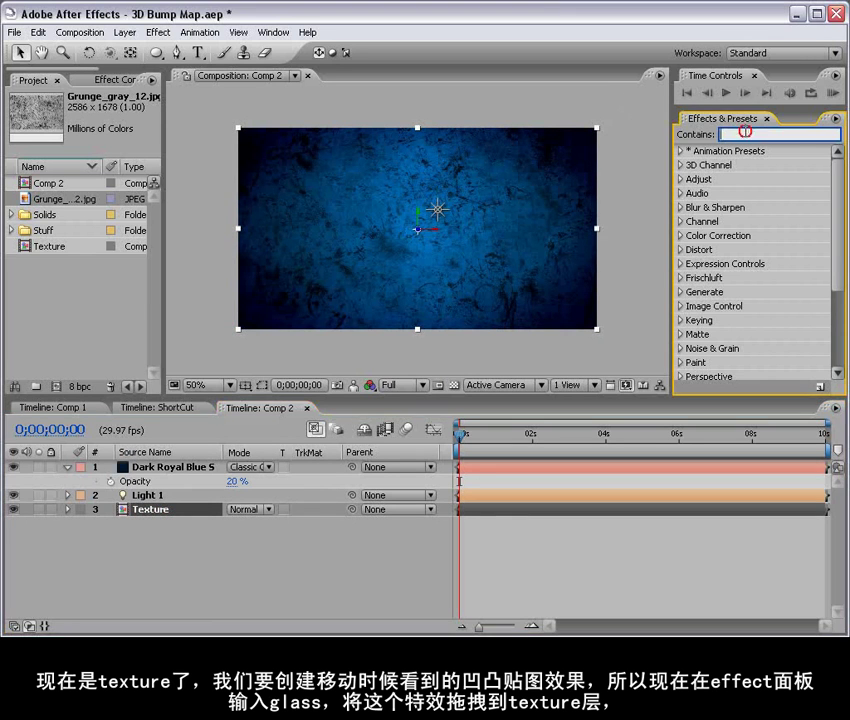
text(glass)
click(745, 193)
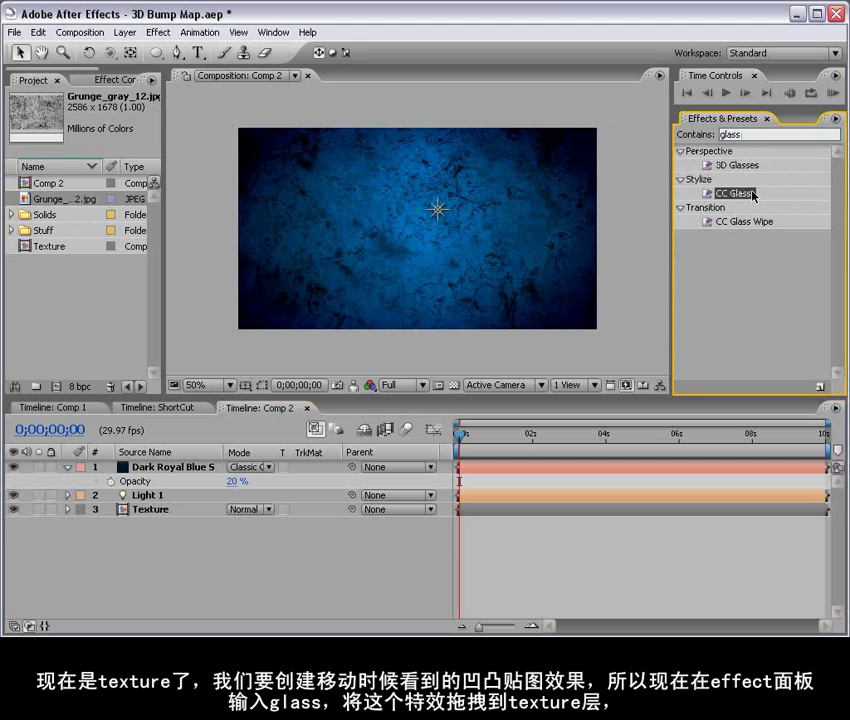
drag(747, 197, 480, 514)
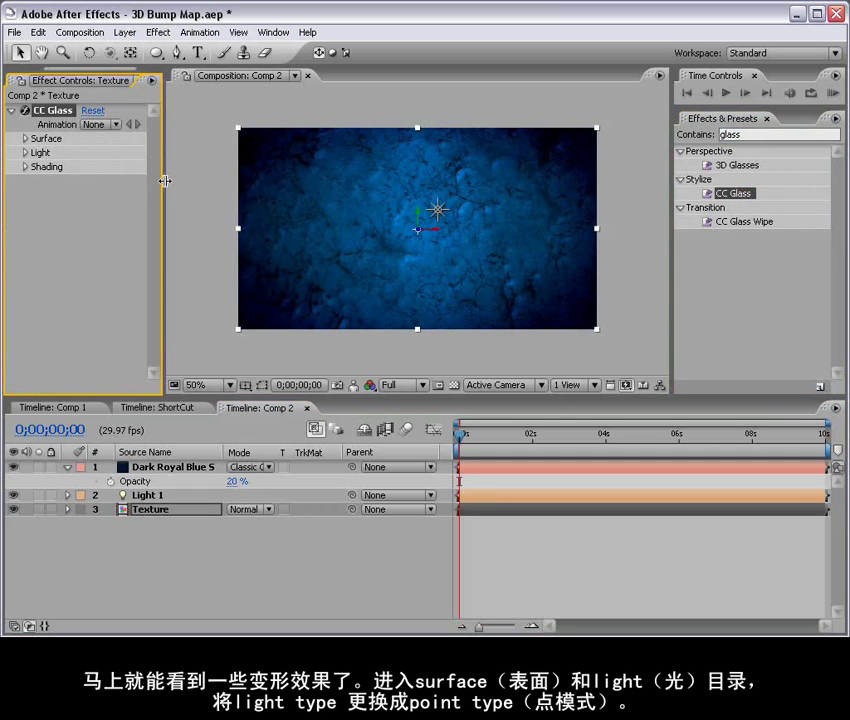
Step: Set the CC Glass light type to Point Light and widen the effect settings area so its parameter names are fully readable
drag(164, 181, 208, 183)
click(26, 139)
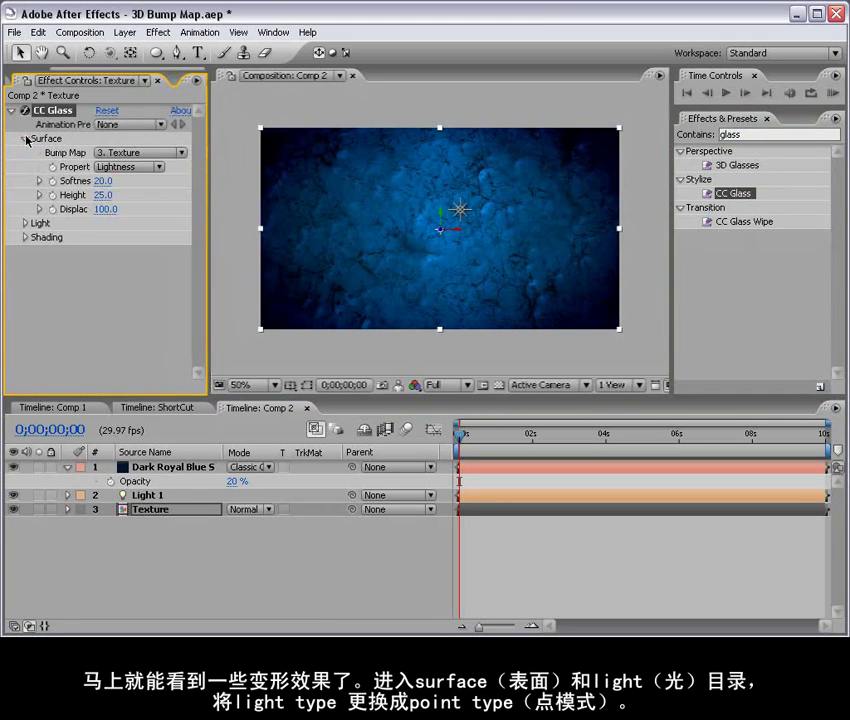
click(26, 223)
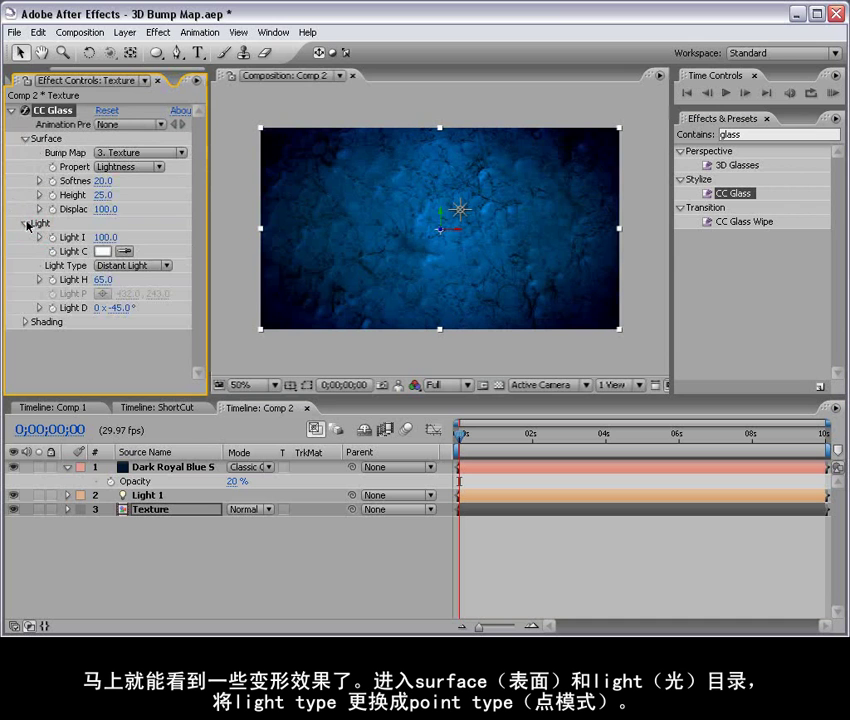
click(128, 266)
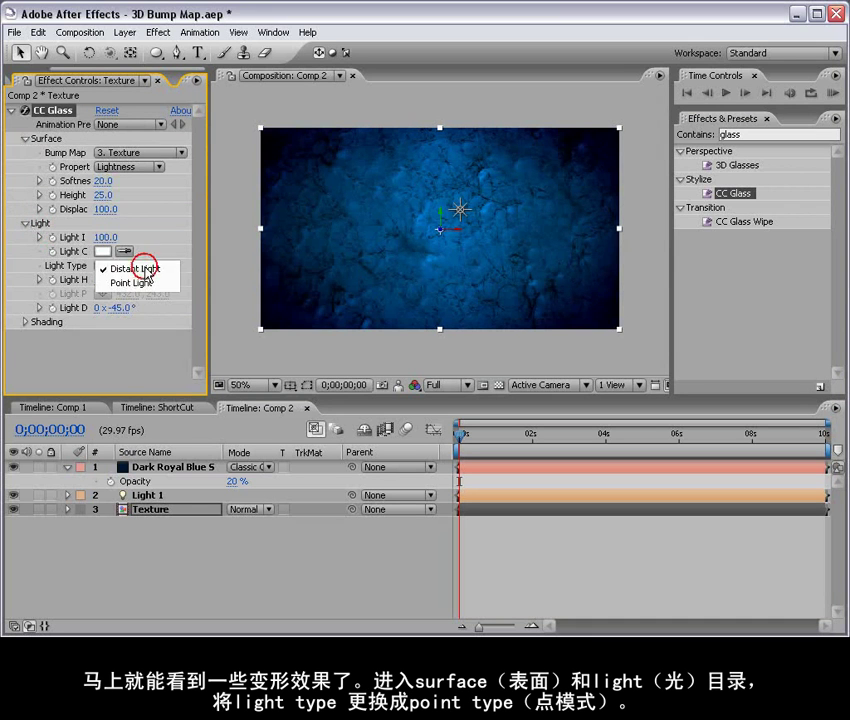
click(157, 285)
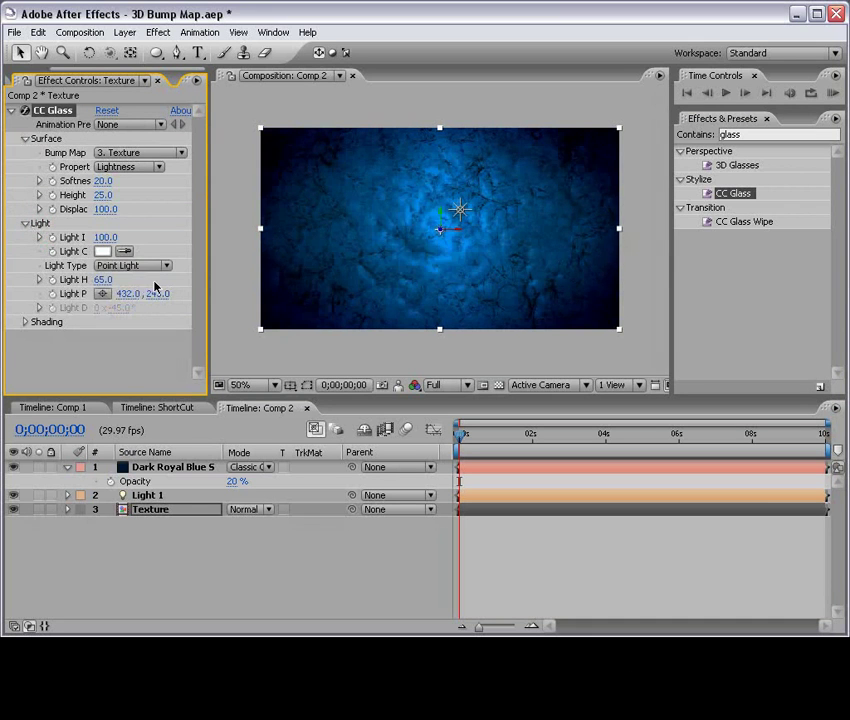
drag(207, 205, 275, 204)
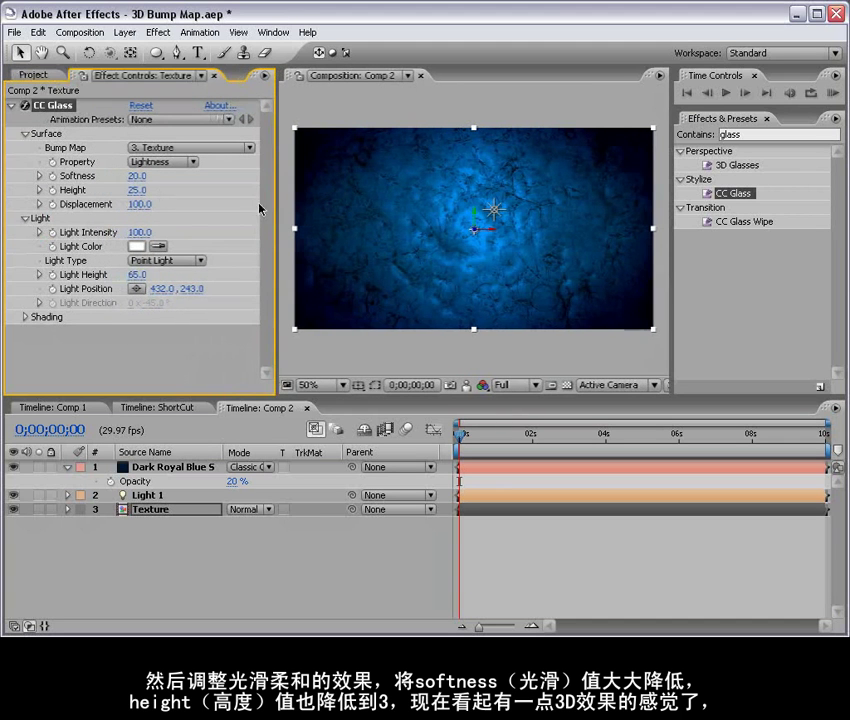
Step: Reduce the CC Glass surface Softness to 4.9 and set its Height to 3
drag(137, 176, 37, 197)
key(period)
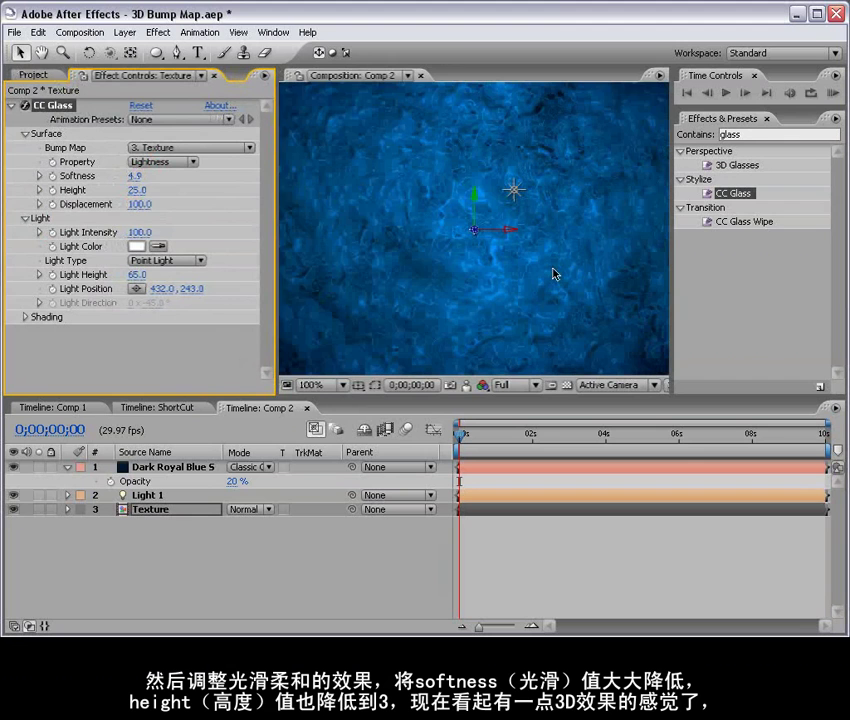
drag(137, 196, 154, 190)
click(143, 189)
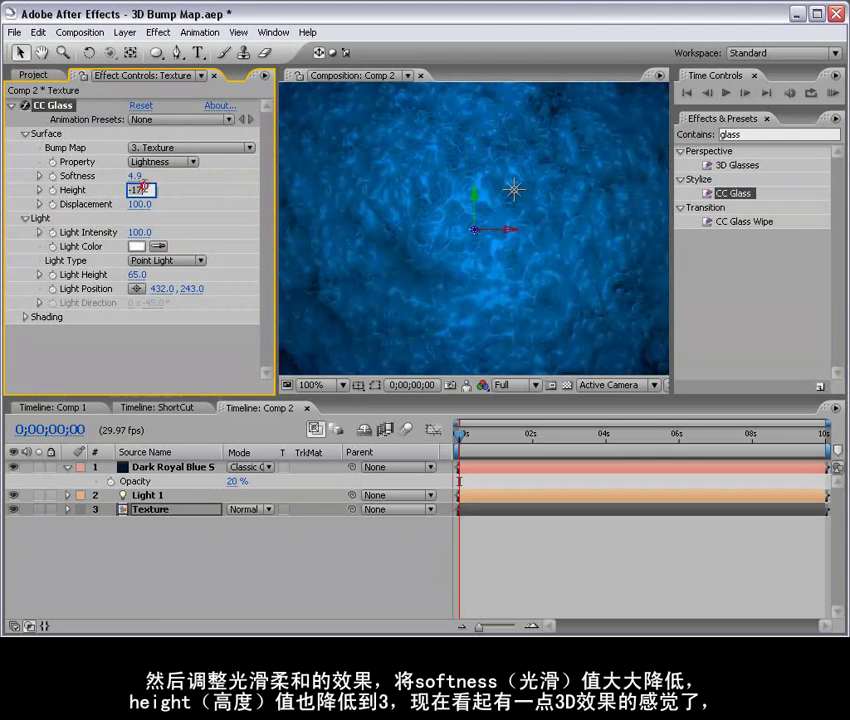
text(3)
key(Return)
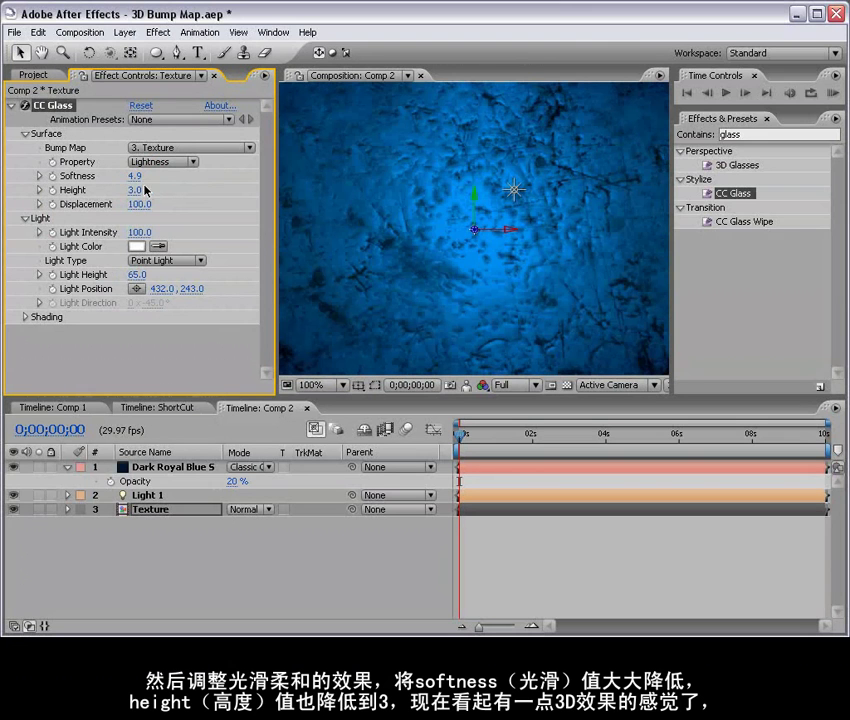
Step: Set the CC Glass Height to 6.0 and Softness to 1.1, and check the whole composition enlarged
key(h)
drag(541, 147, 543, 238)
drag(552, 343, 529, 208)
drag(499, 304, 433, 263)
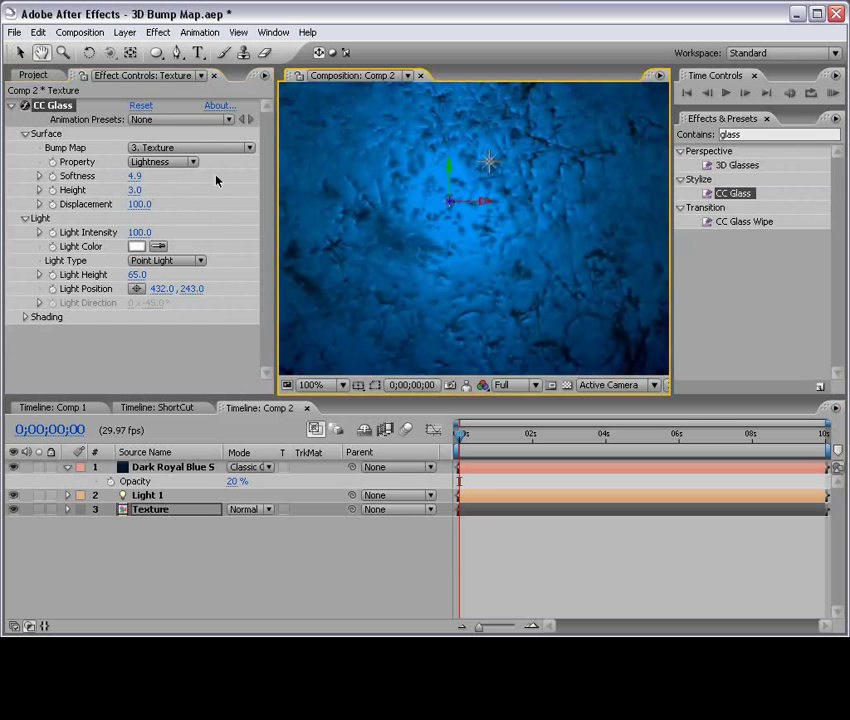
mouse_move(132, 192)
mouse_down()
mouse_move(146, 203)
mouse_move(128, 180)
mouse_move(99, 182)
mouse_move(141, 180)
mouse_up()
key(grave)
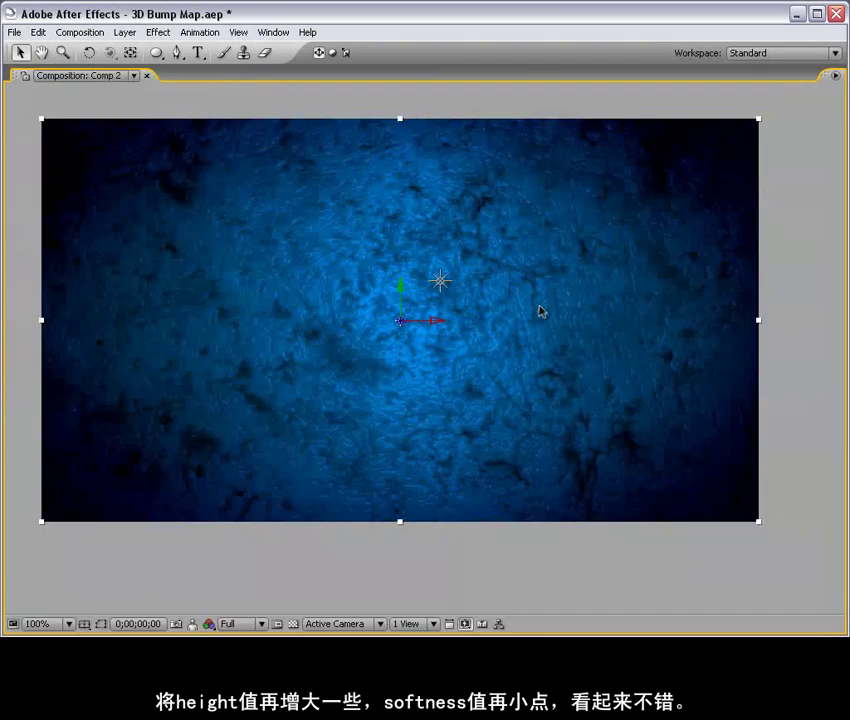
key(grave)
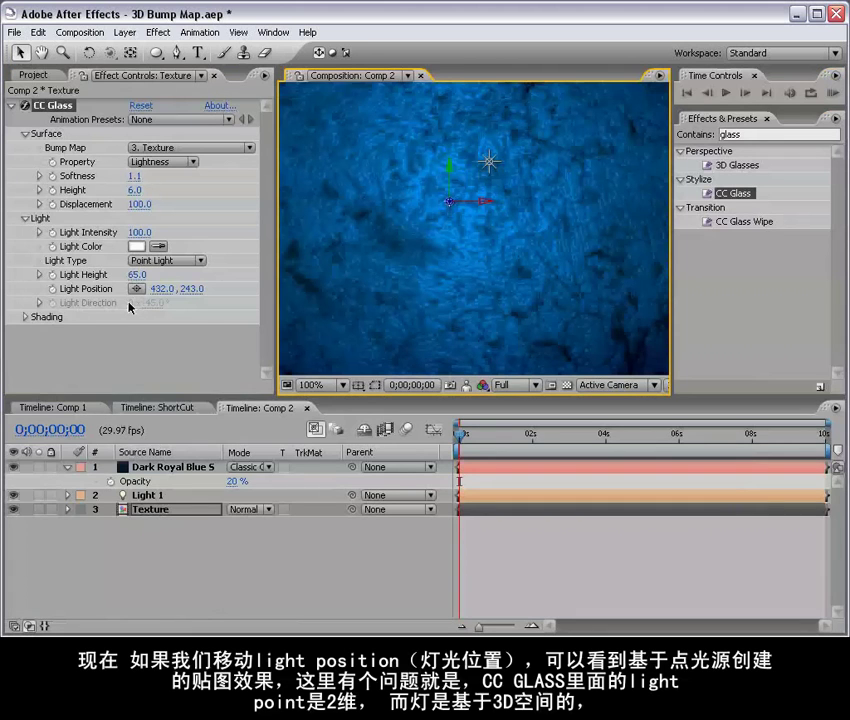
Step: Try out the bump lighting by moving the CC Glass Light Position to 628, 288
drag(163, 293, 175, 293)
drag(450, 204, 446, 208)
drag(405, 248, 615, 247)
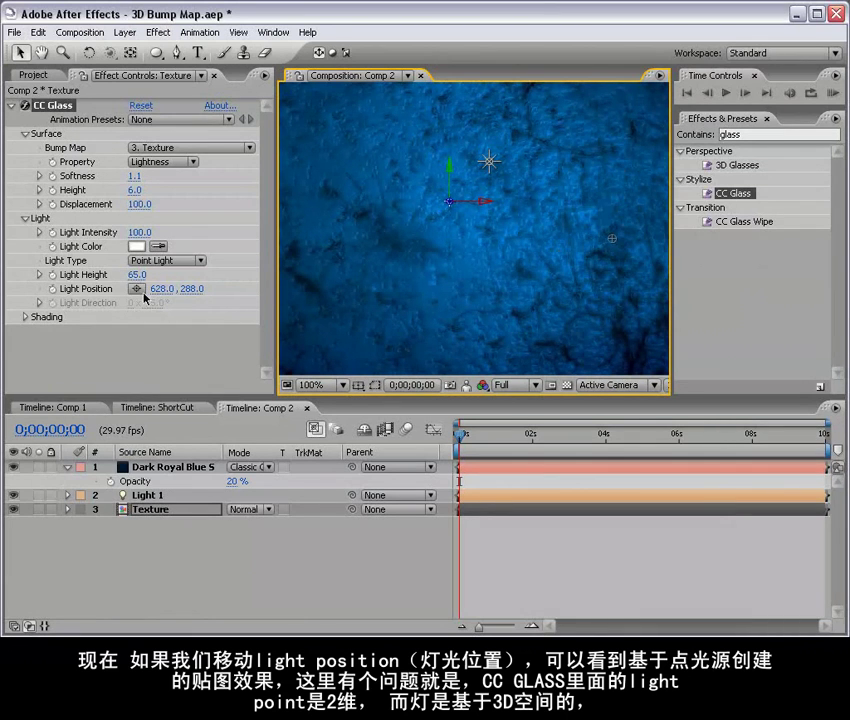
click(491, 164)
click(490, 172)
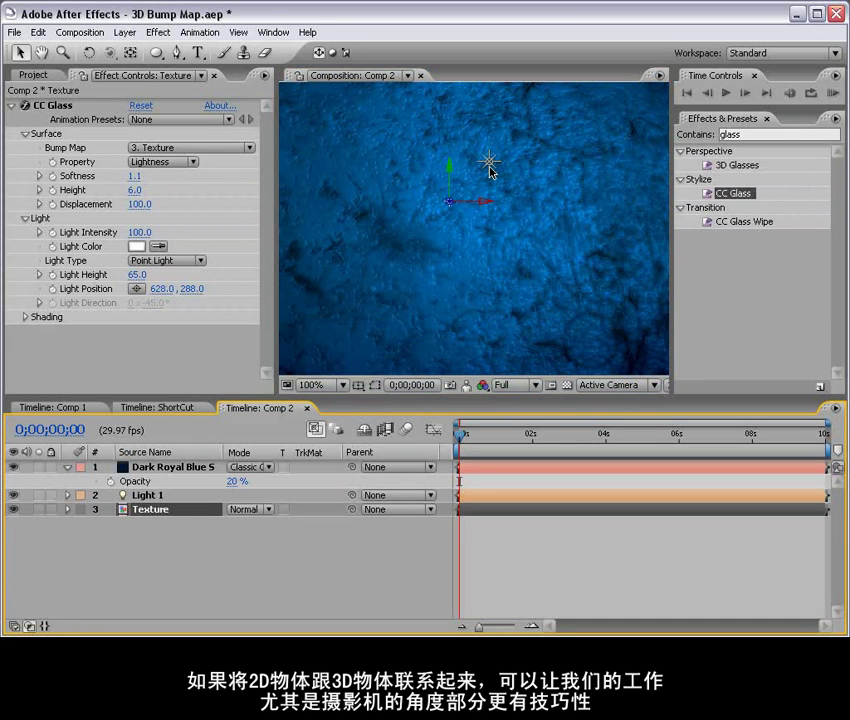
Step: Link CC Glass Light Position to Light 1 with an expression ending in .toComp([0,0,0]); and move the light slightly to test it
alt+click(52, 289)
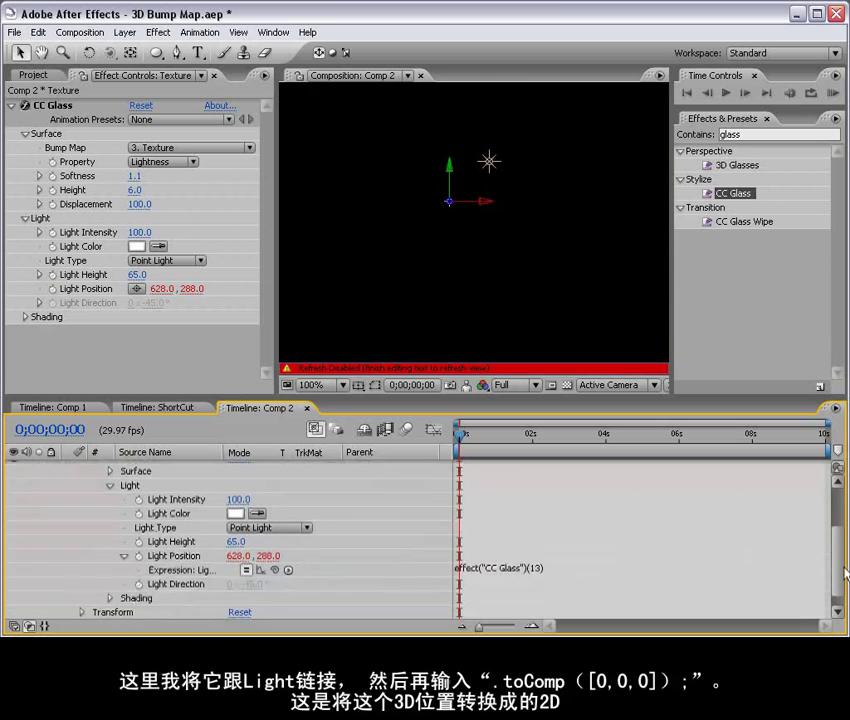
click(500, 568)
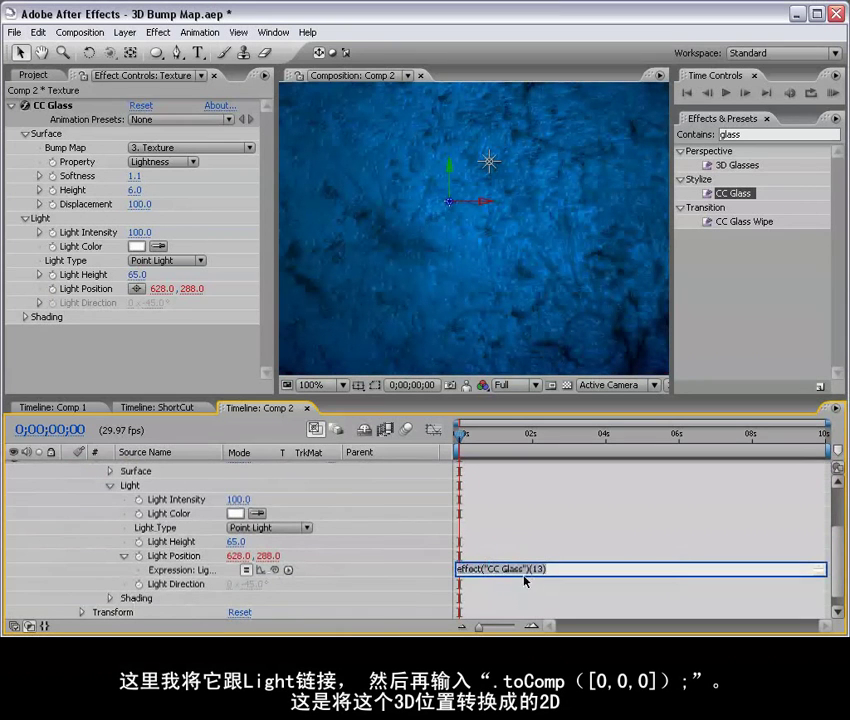
drag(273, 569, 158, 497)
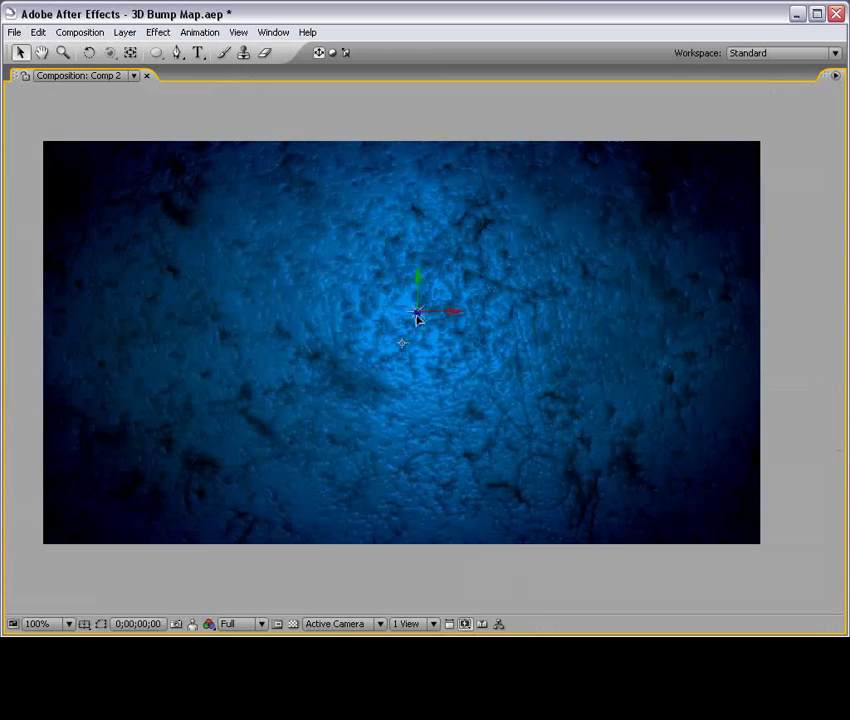
mouse_move(419, 317)
mouse_down()
mouse_move(334, 277)
mouse_move(239, 248)
mouse_move(162, 322)
mouse_move(146, 441)
mouse_move(400, 479)
mouse_move(641, 481)
mouse_move(622, 231)
mouse_move(518, 267)
mouse_move(414, 324)
mouse_up()
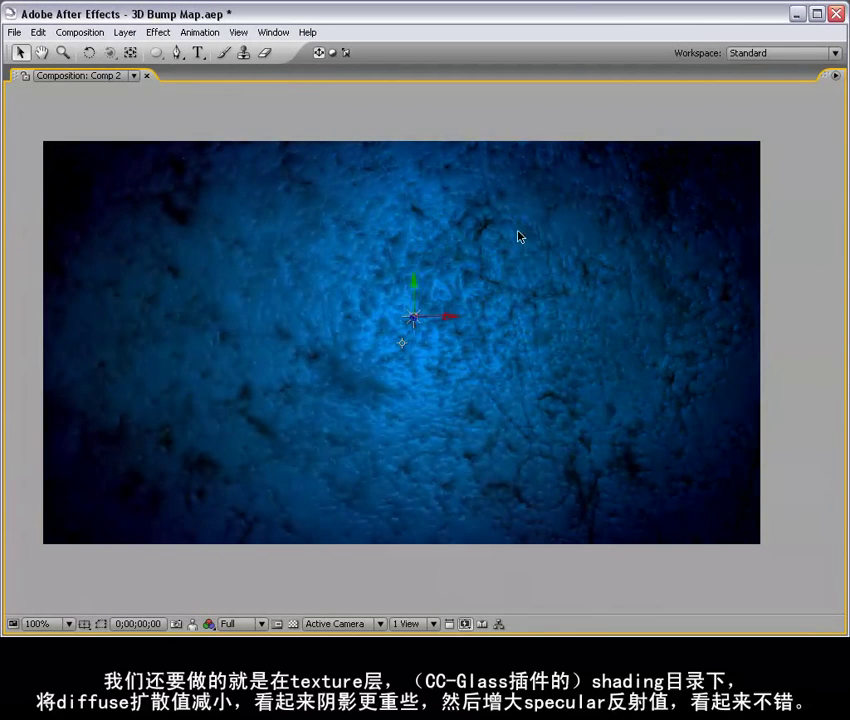
key(grave)
Step: In the Texture layer's CC Glass shading, lower Diffuse to 0.0 and raise Specular
click(120, 510)
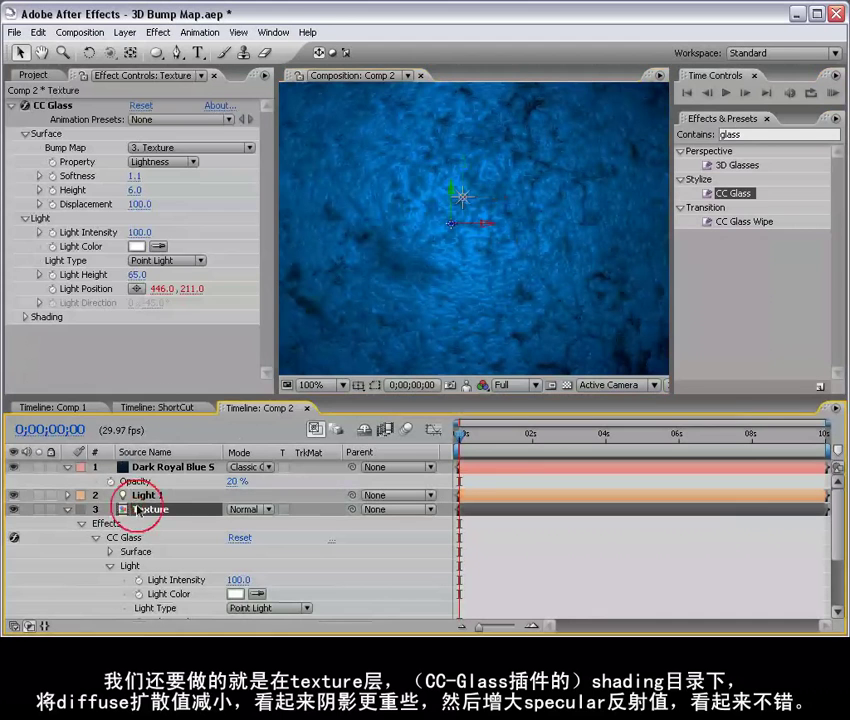
click(27, 317)
click(267, 326)
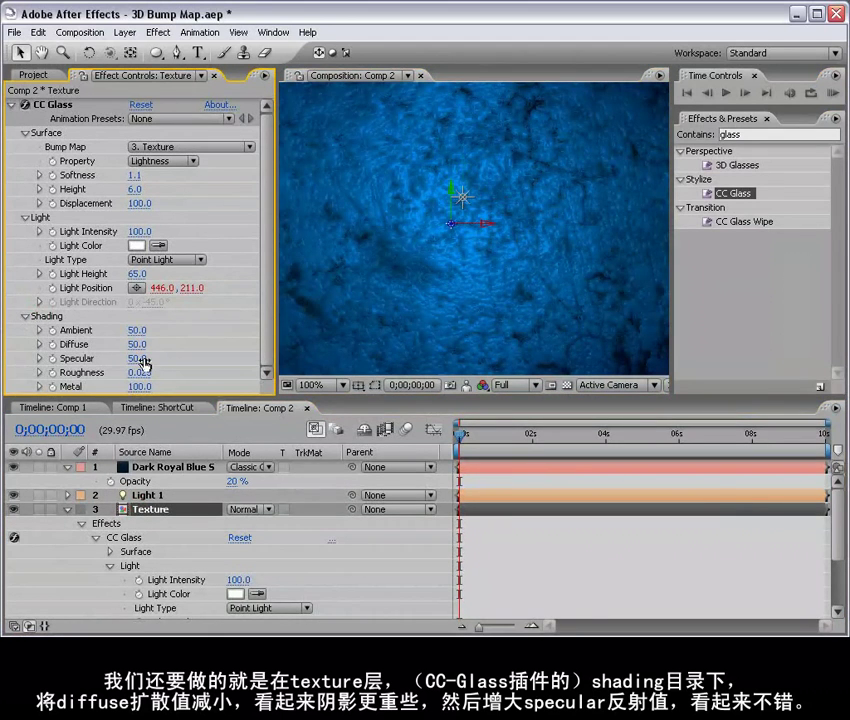
drag(130, 344, 88, 349)
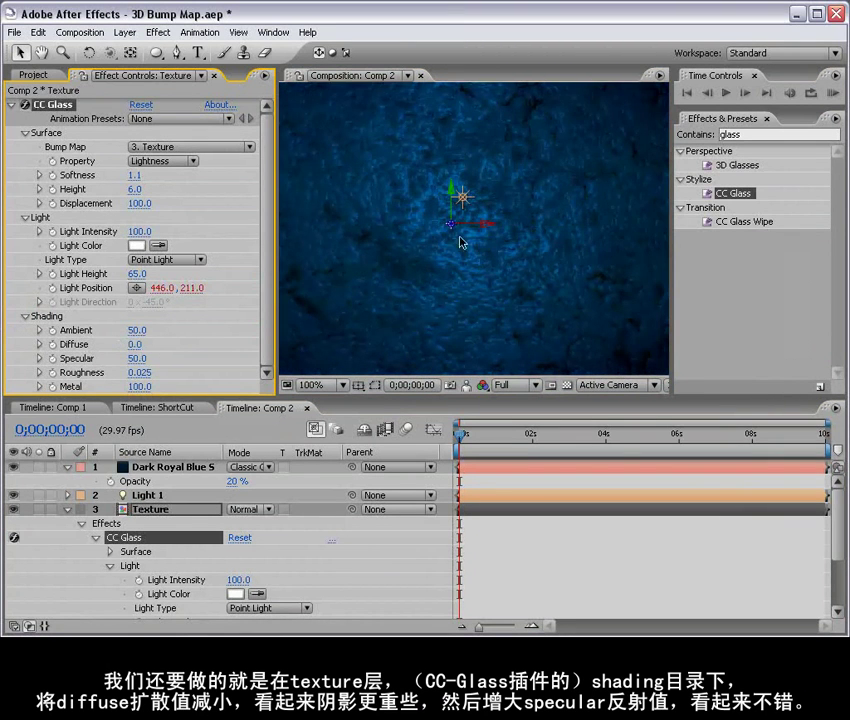
key(grave)
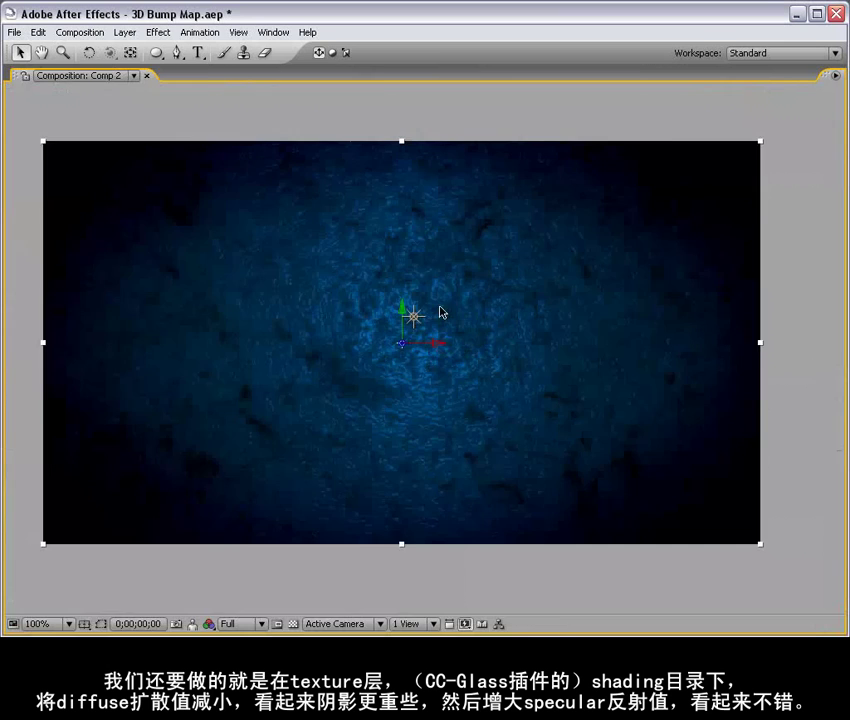
key(grave)
drag(133, 357, 165, 352)
click(544, 563)
key(grave)
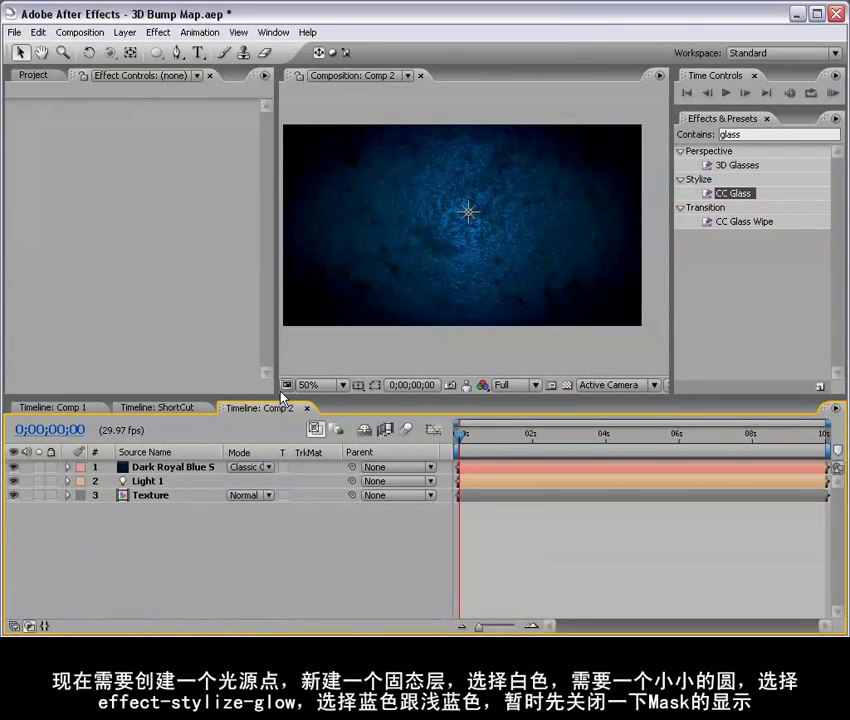
Step: Create a composition-sized white solid (FFFFFF), 864 x 486 pixels
click(122, 32)
mouse_move(128, 50)
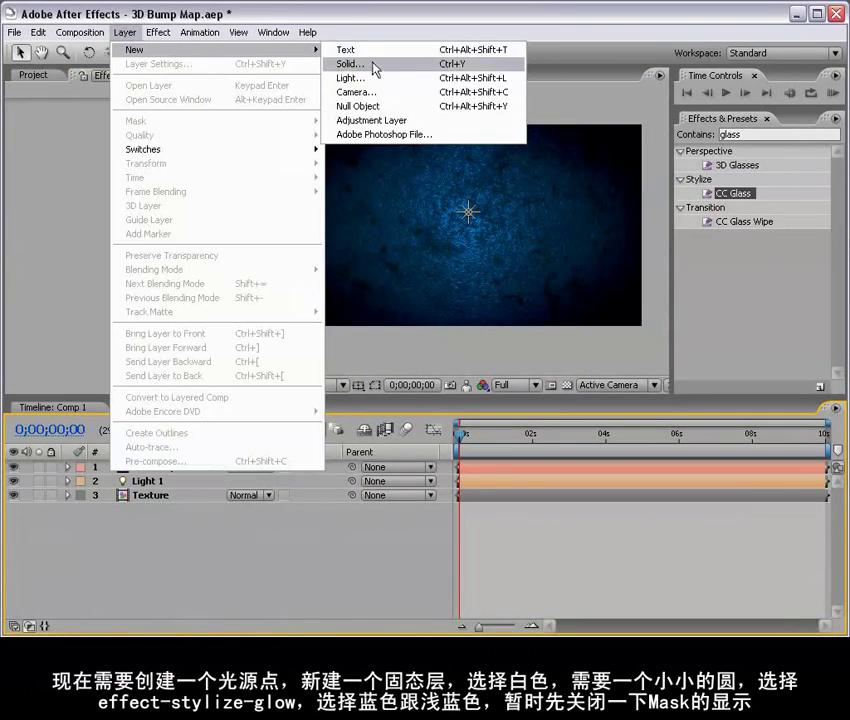
click(372, 64)
click(324, 530)
click(490, 356)
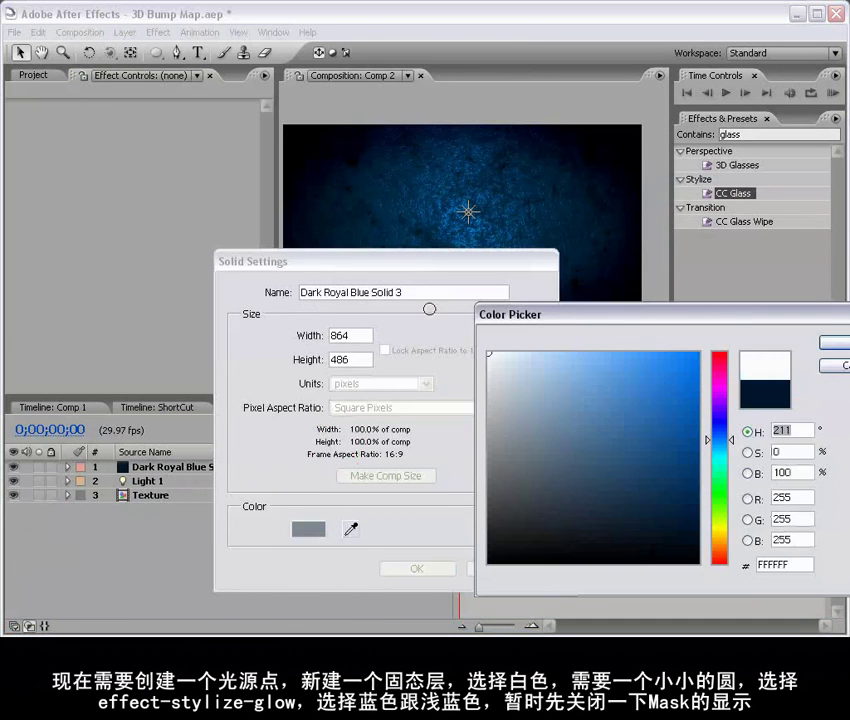
key(Return)
click(392, 567)
Step: Mask the white solid with a small ellipse at the centre of the composition
key(q)
scroll(484, 228, up, 2)
drag(450, 221, 457, 233)
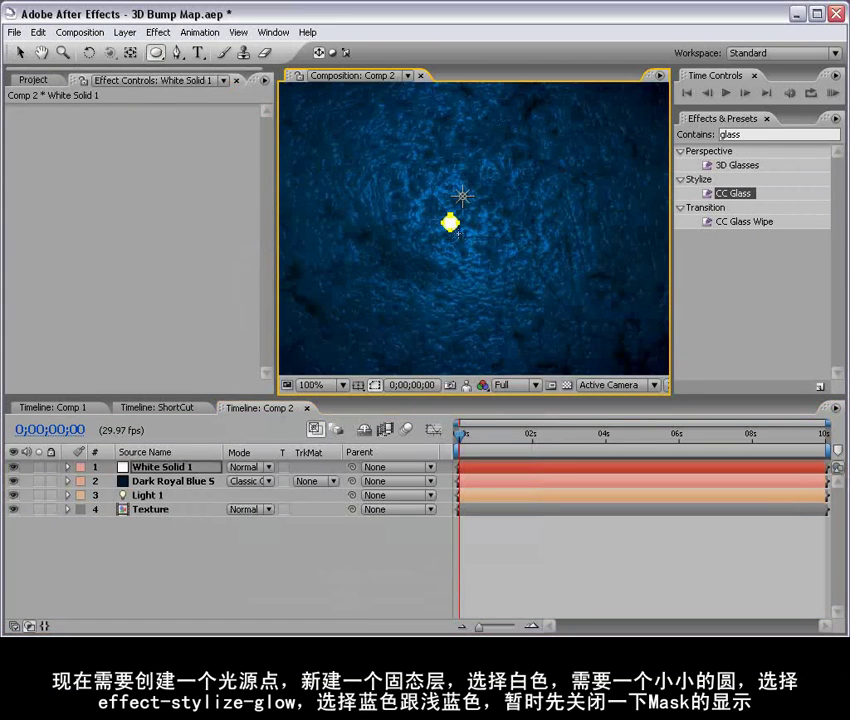
Step: Apply the Stylize Glow effect to the white solid
click(158, 32)
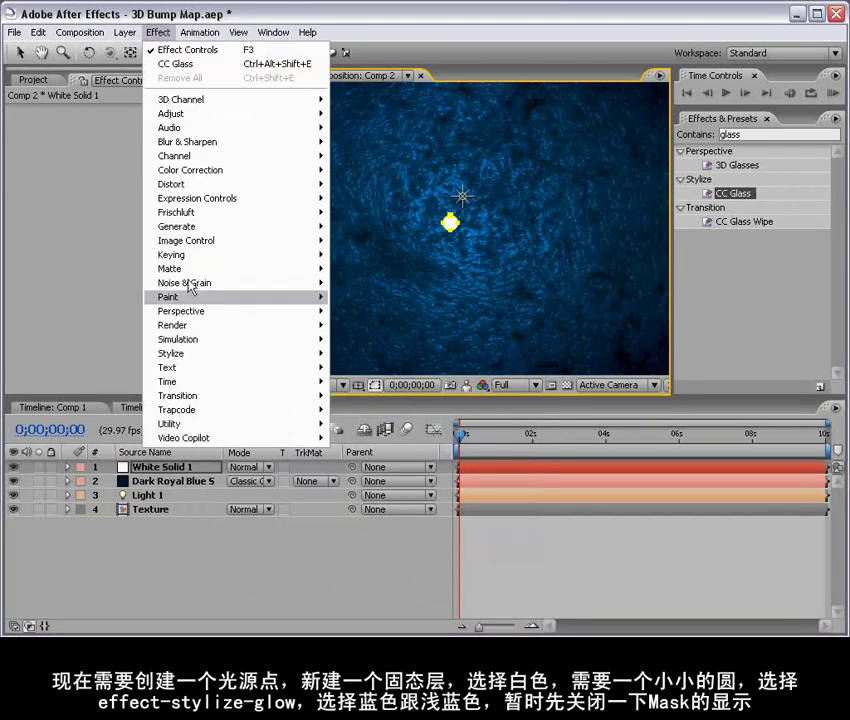
mouse_move(205, 354)
click(353, 450)
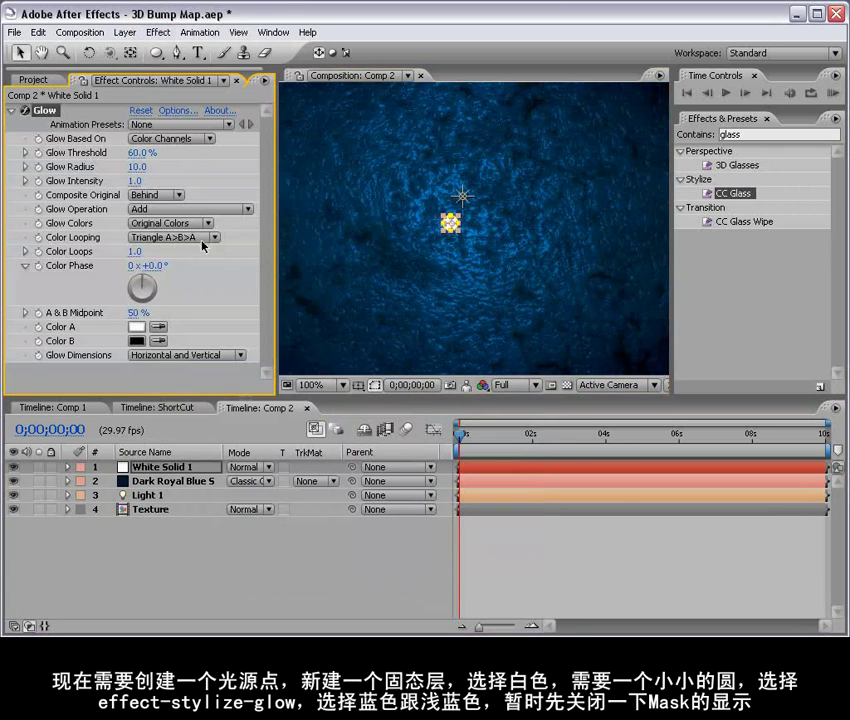
Step: Set the Glow's Color B to a bright blue and its Color A to a pale cyan
click(135, 342)
click(717, 448)
click(673, 379)
click(698, 354)
click(829, 343)
click(135, 326)
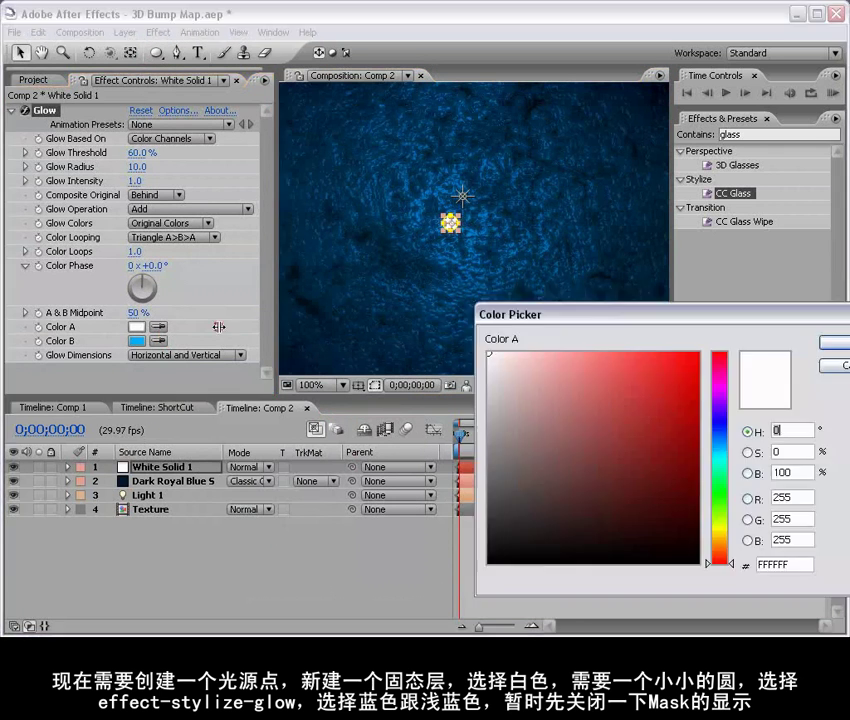
click(719, 459)
click(567, 385)
click(561, 353)
click(829, 343)
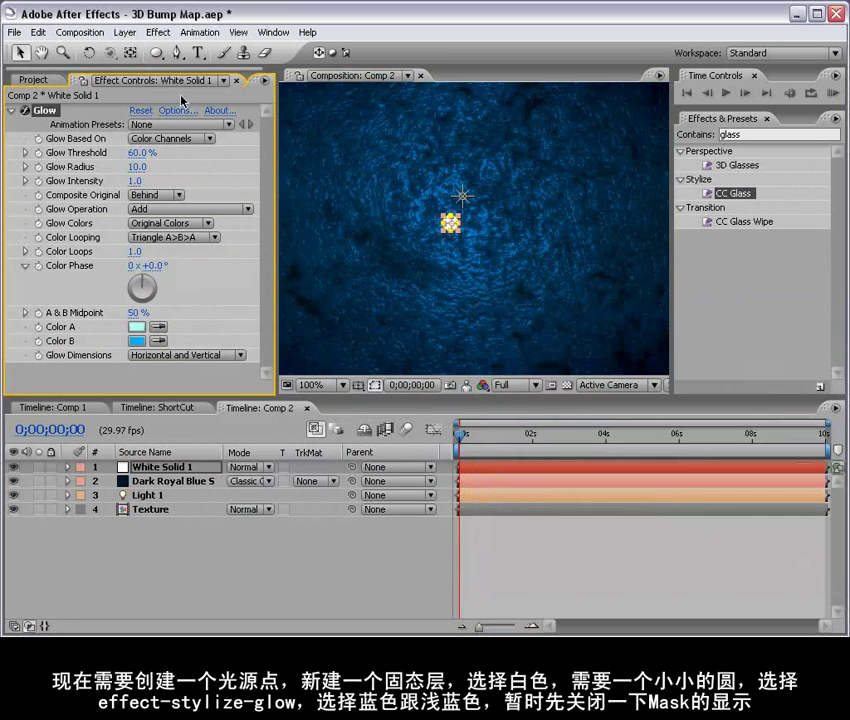
Step: Hide the mask outline and set the Glow to radius 19.0, based on Alpha Channel, using A & B Colors
click(374, 385)
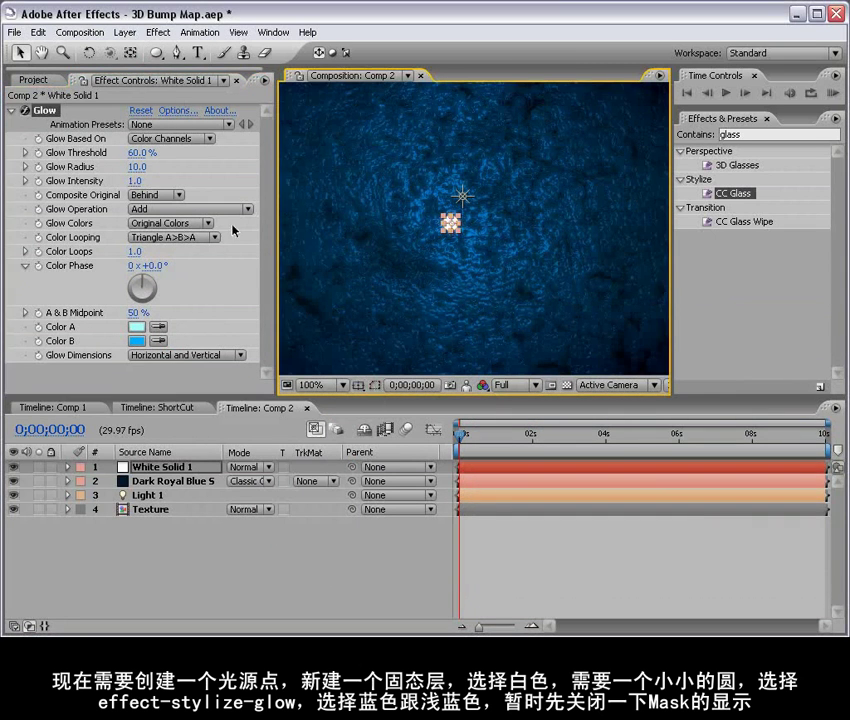
mouse_move(136, 167)
mouse_down()
mouse_move(152, 167)
mouse_move(143, 167)
mouse_up()
click(160, 138)
click(200, 124)
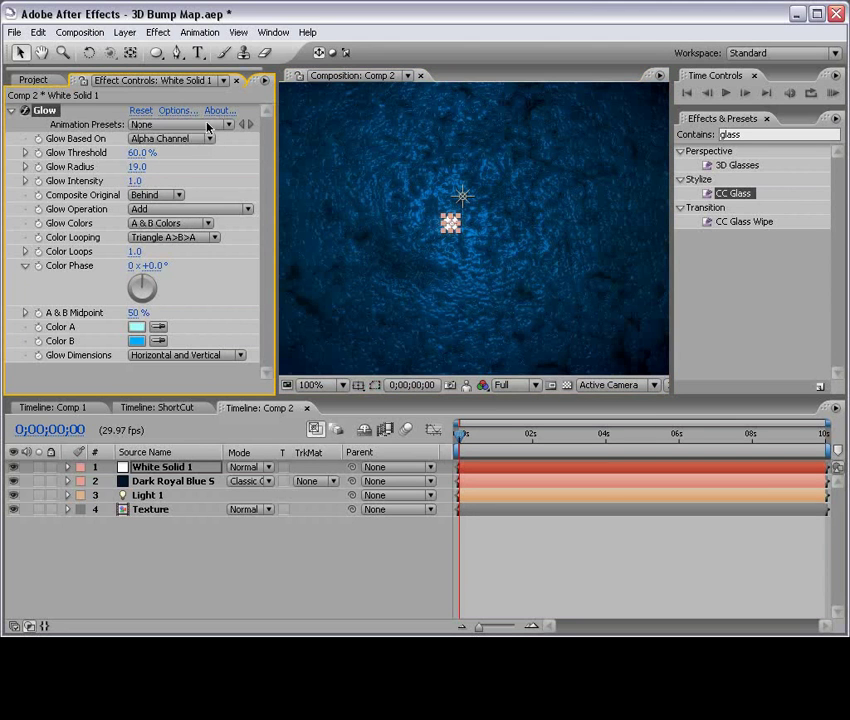
Step: Set the Glow's intensity to 2.1 and radius to 18.0, and duplicate it as a second Glow with radius 38.0
mouse_move(133, 184)
mouse_down()
mouse_move(165, 176)
mouse_move(137, 167)
mouse_up()
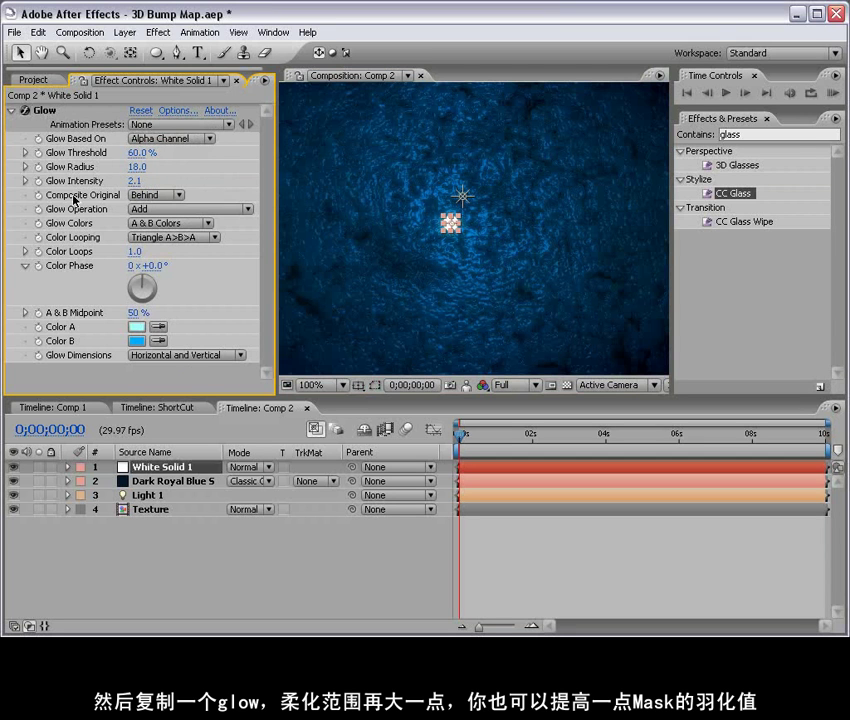
click(44, 110)
key(ctrl+d)
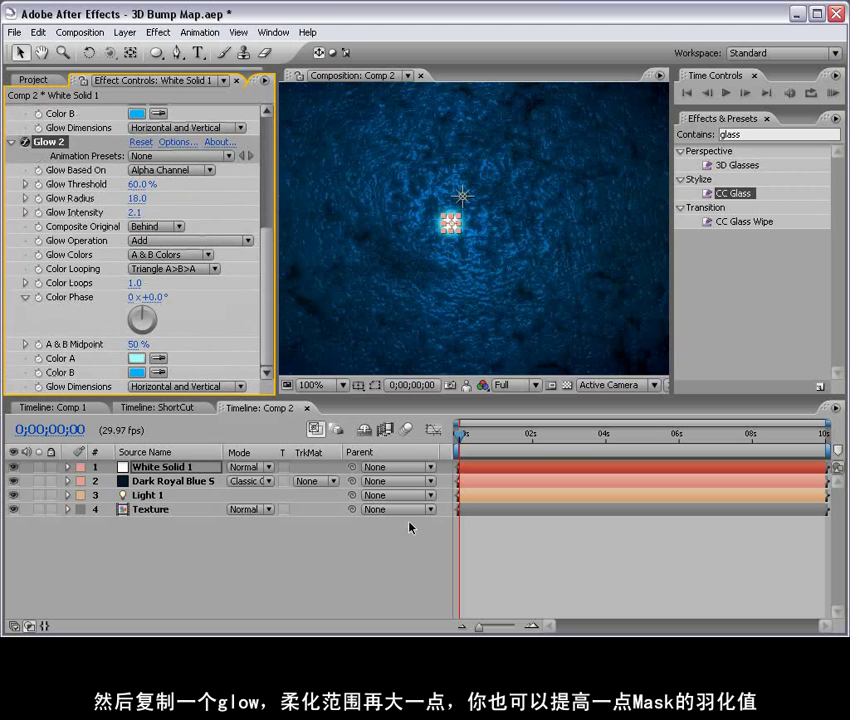
drag(135, 196, 150, 197)
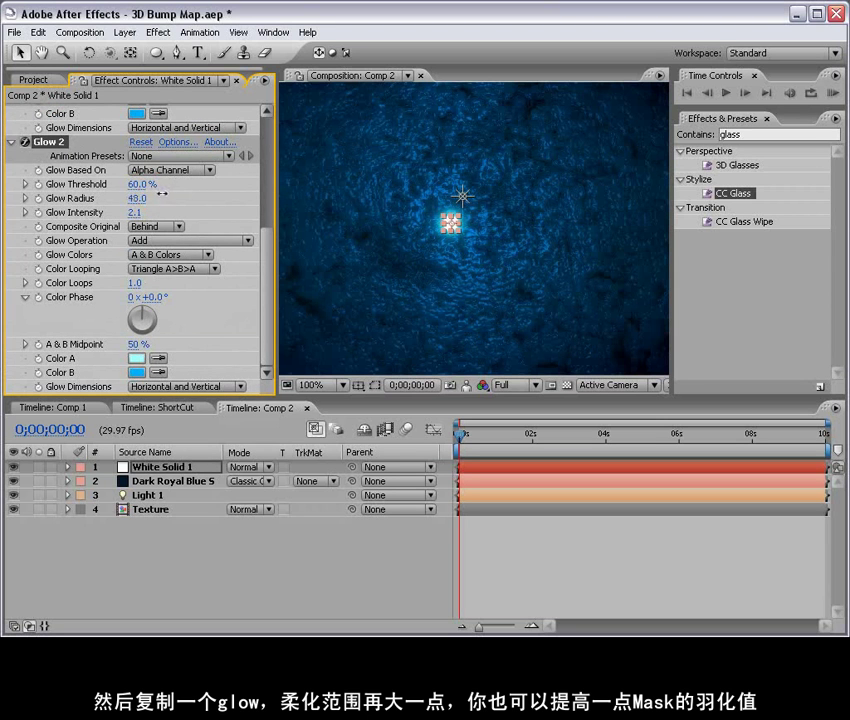
key(grave)
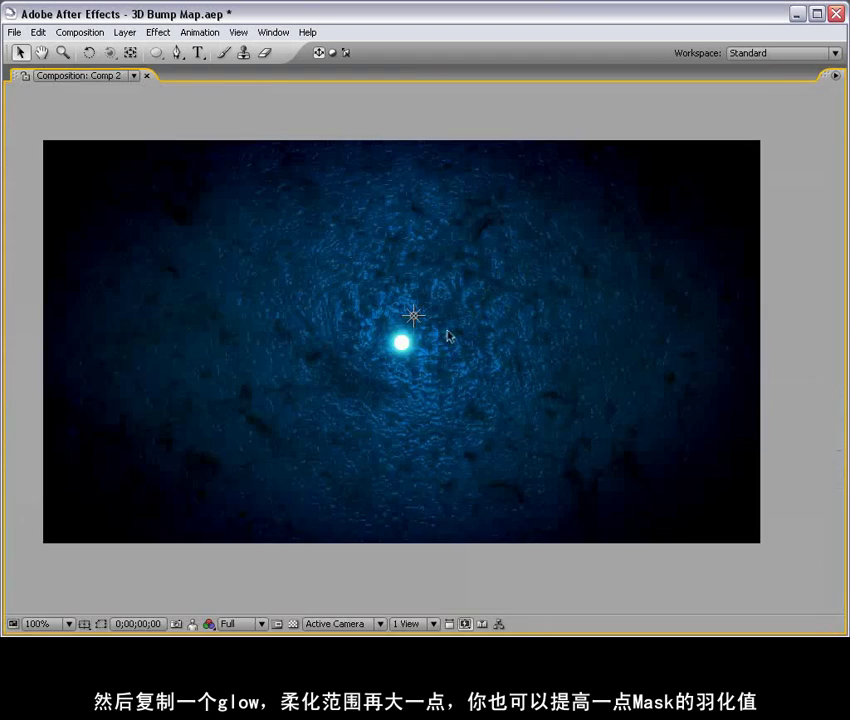
key(grave)
Step: Feather the white solid's mask by 2 pixels
click(160, 467)
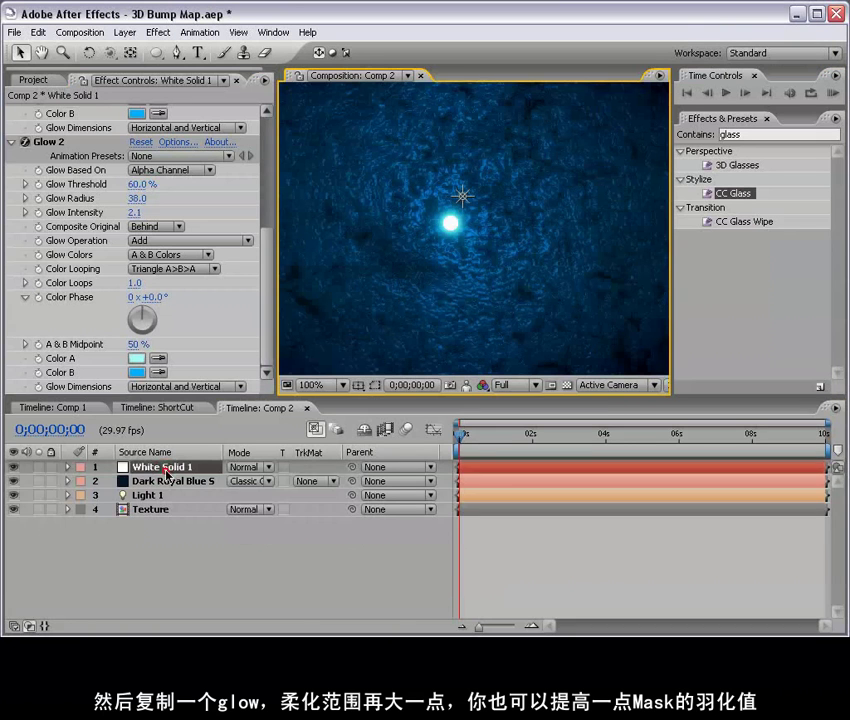
key(f)
click(267, 495)
text(2)
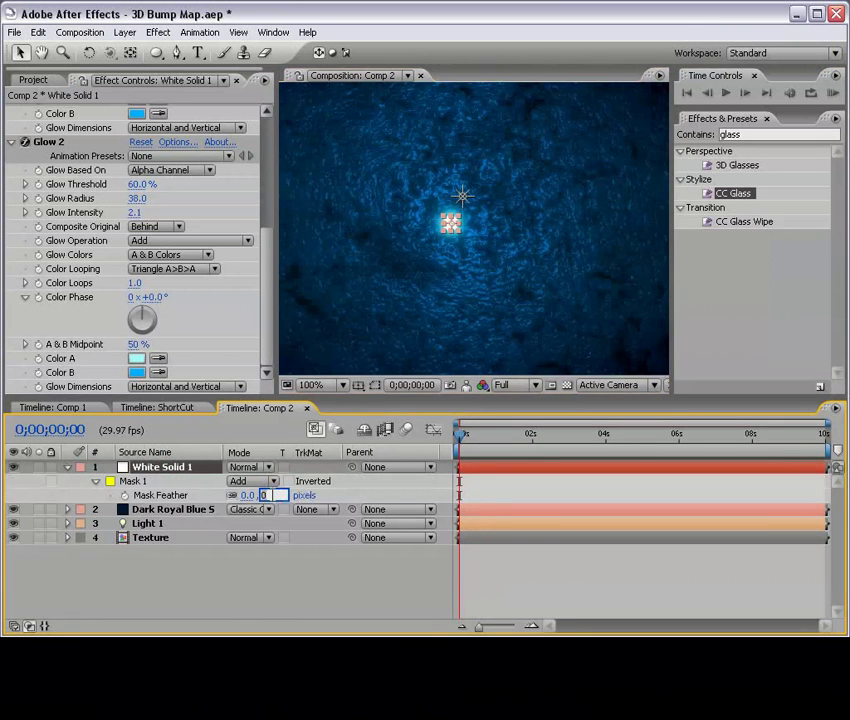
key(Return)
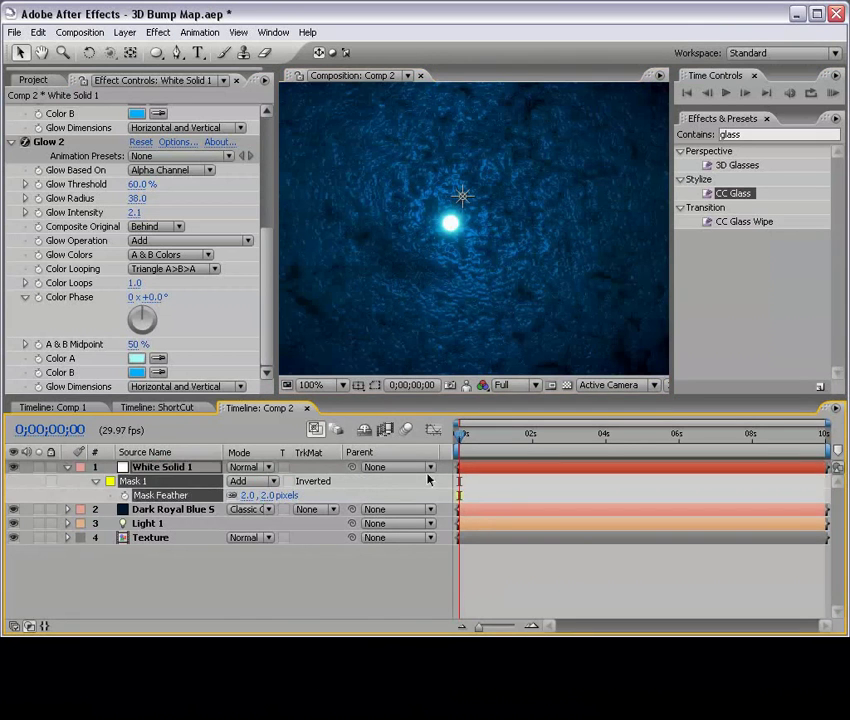
Step: Copy the Texture layer's Light Position expression, thisComp.layer("Light 1").toComp([0,0,0]);, into an expression on the white solid's Position
click(175, 466)
key(p)
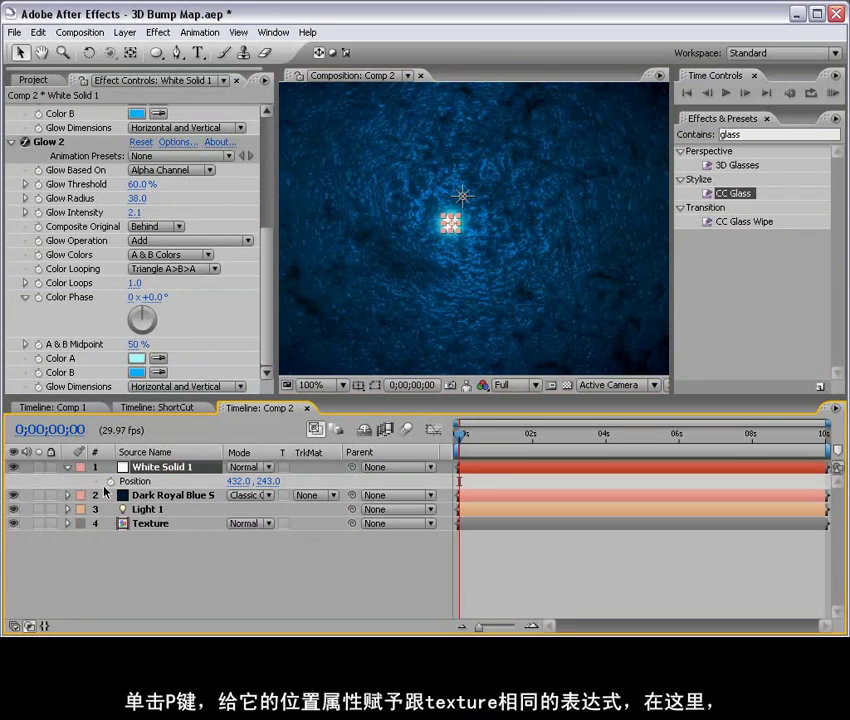
click(139, 511)
click(143, 524)
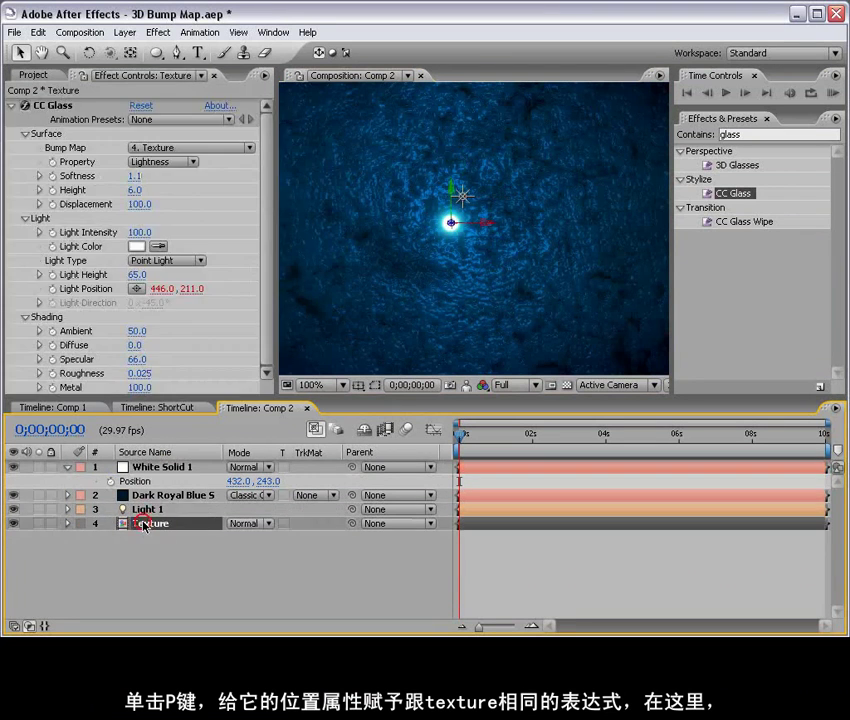
key(e)
key(e)
click(596, 566)
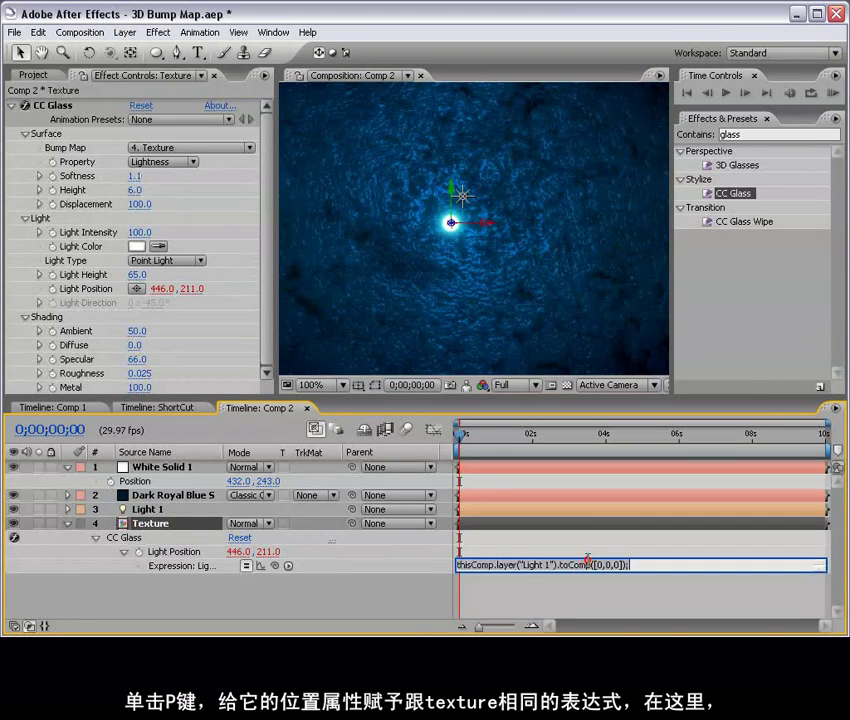
click(127, 467)
alt+click(111, 482)
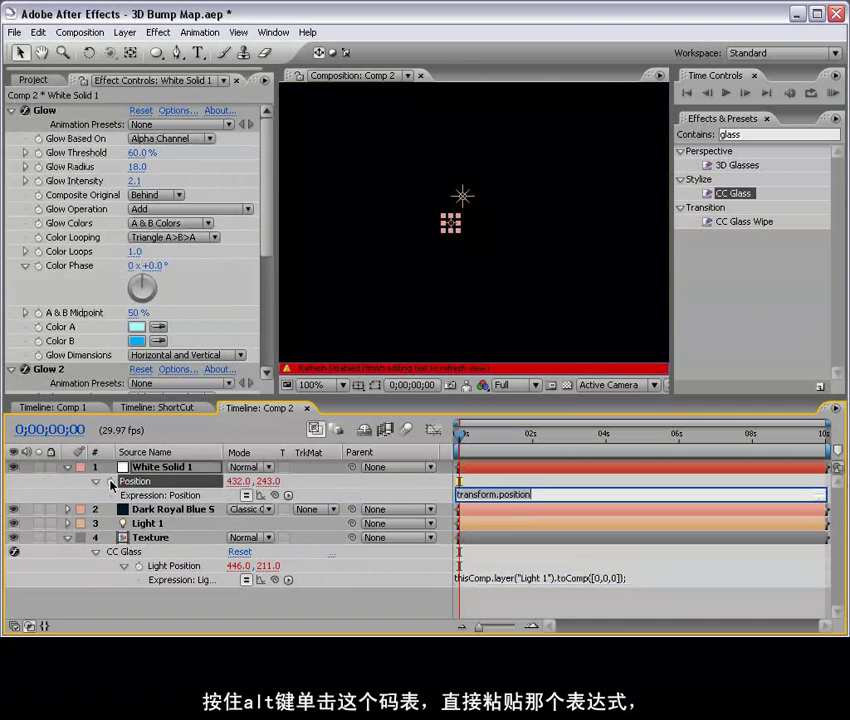
text(thisComp.layer("Light 1").toComp([0,0,0]);)
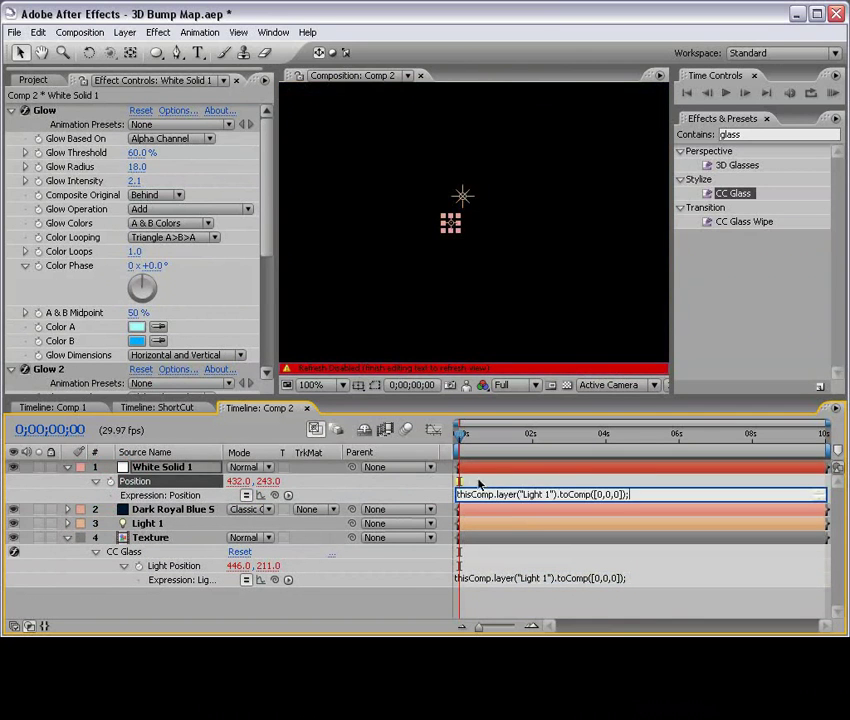
click(548, 606)
Step: Go to 0;00;00;20 and move Light 1 in the composition to about 424.5, 227.2
click(484, 436)
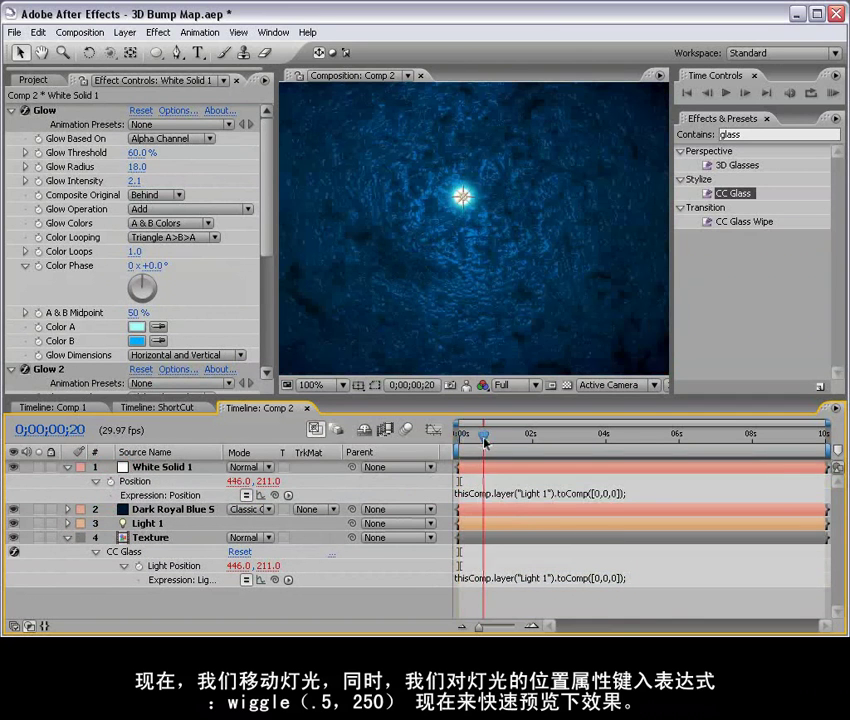
click(461, 205)
drag(460, 208, 450, 244)
Step: Add the expression wiggle(.5,250) to Light 1's Position
click(148, 524)
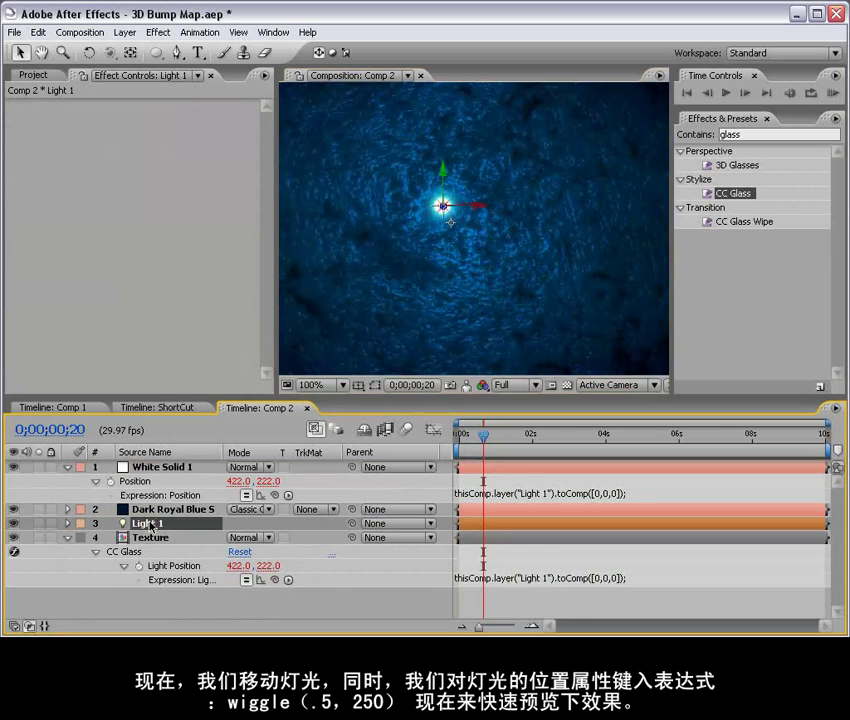
key(p)
alt+click(111, 538)
text(wiggle)
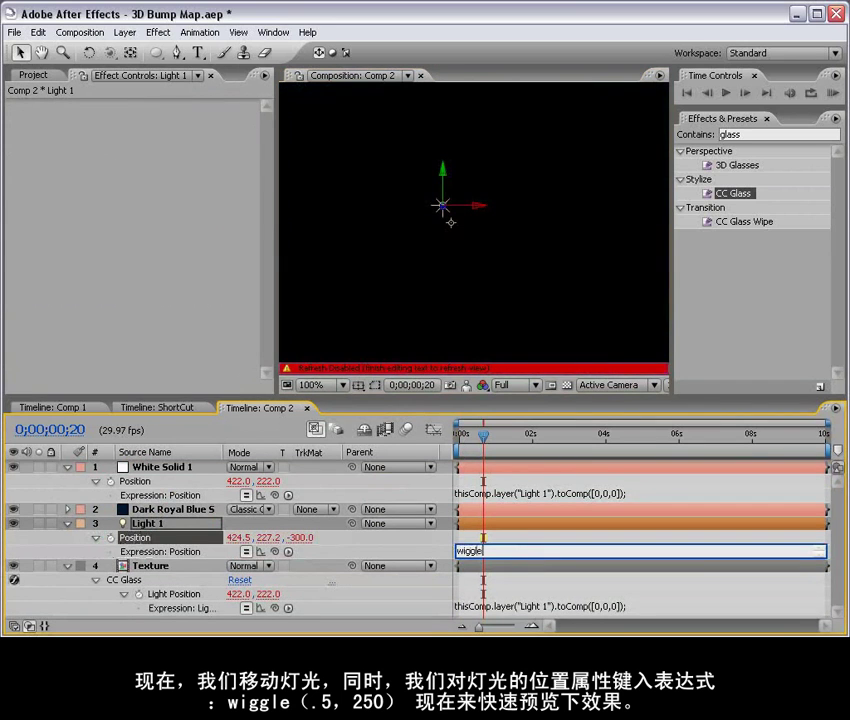
text(()
click(461, 261)
Step: Preview the wiggling light's motion over the texture and collapse the expanded layer properties
key(KP_0)
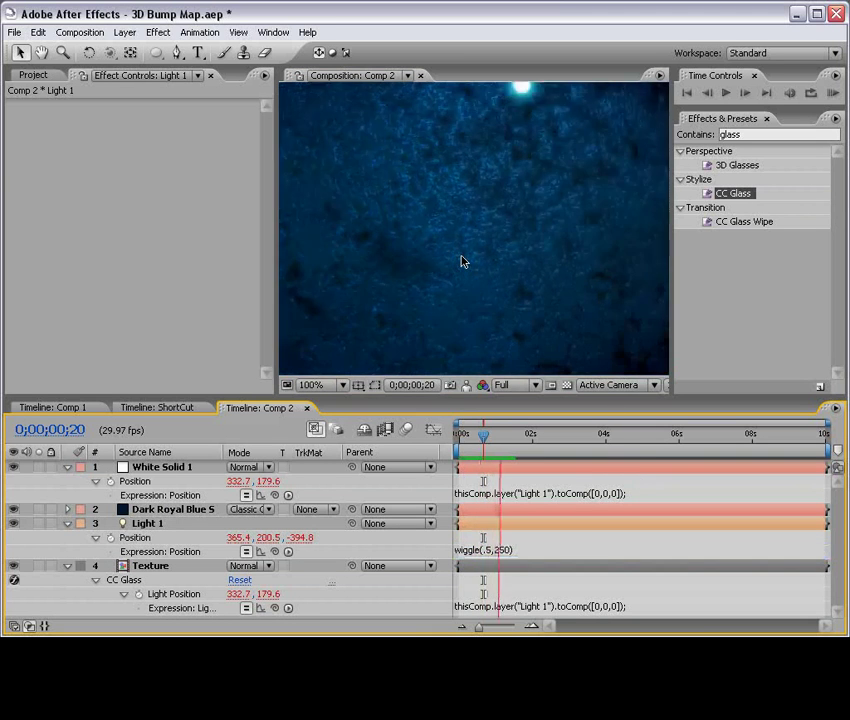
key(space)
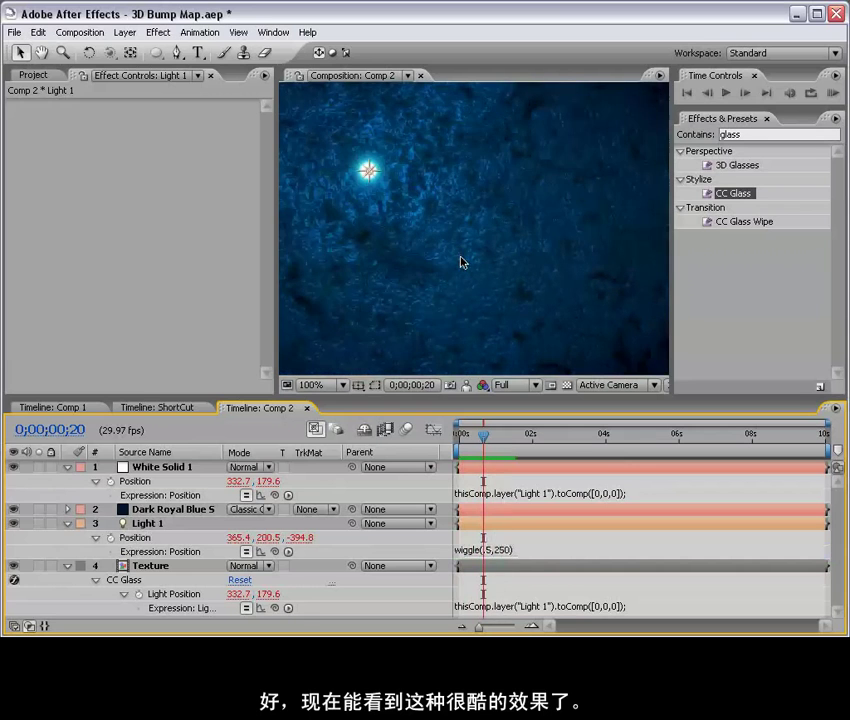
key(KP_0)
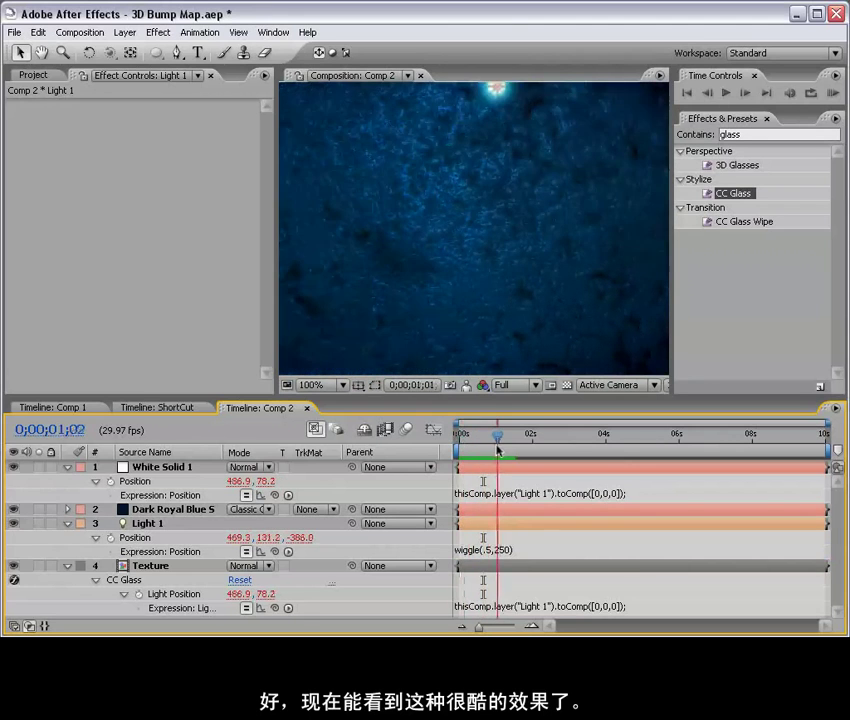
key(u)
scroll(520, 284, down, 1)
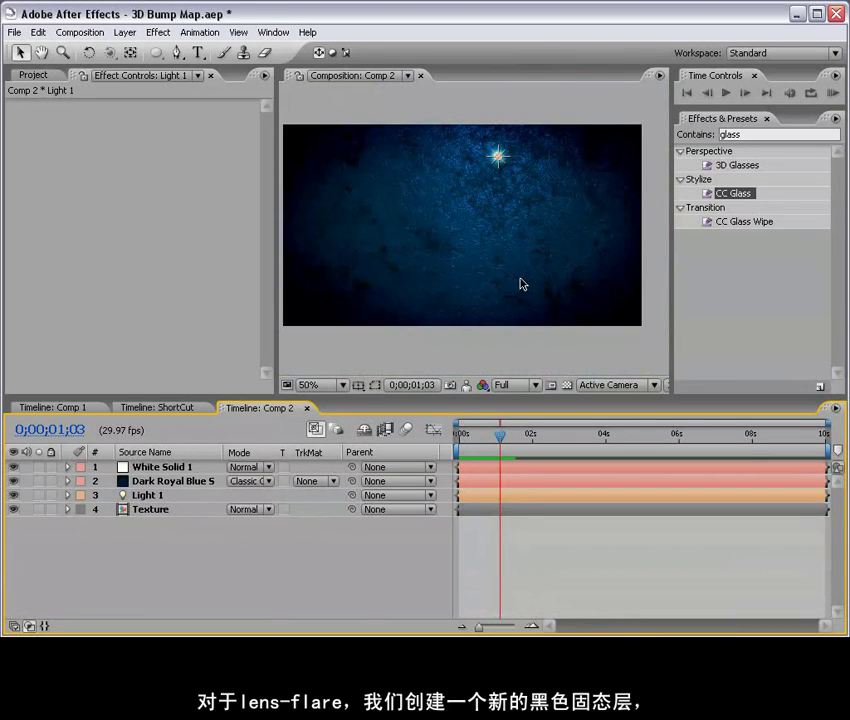
Step: Create a new black solid of 864 by 486 pixels above the other layers
click(124, 32)
mouse_move(131, 49)
click(360, 64)
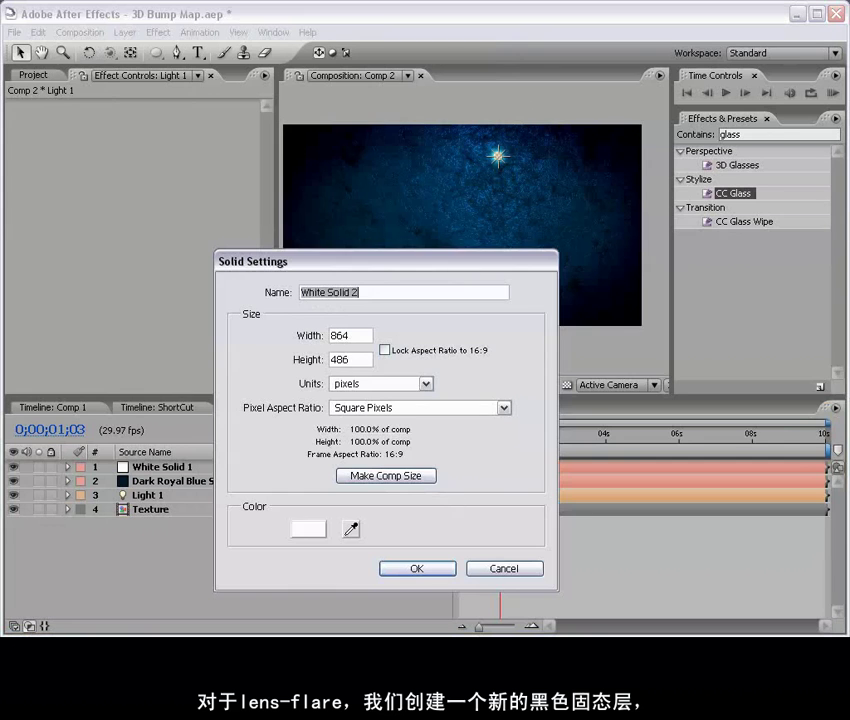
click(308, 528)
drag(639, 513, 700, 566)
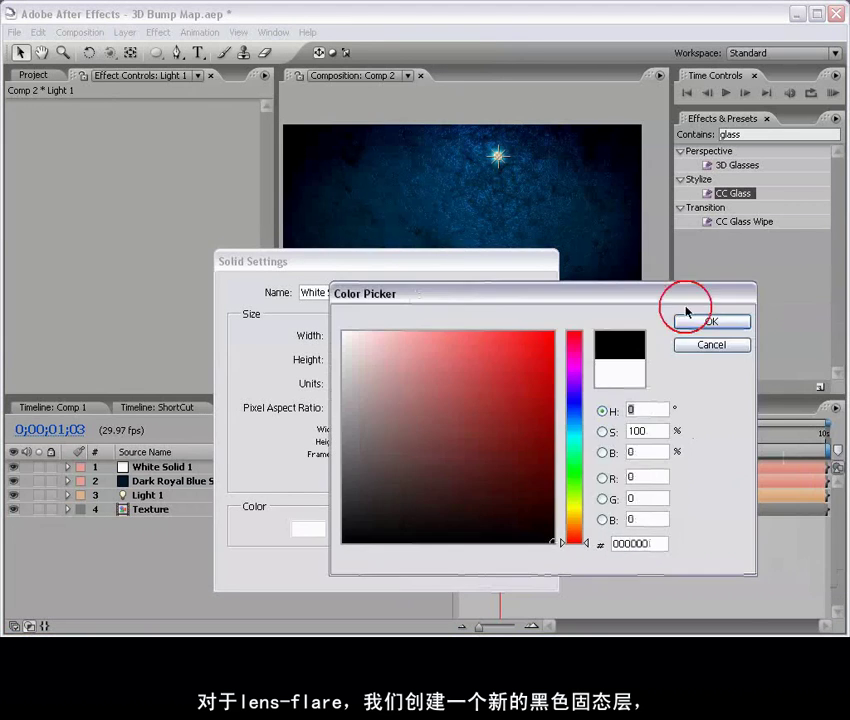
click(835, 342)
click(416, 568)
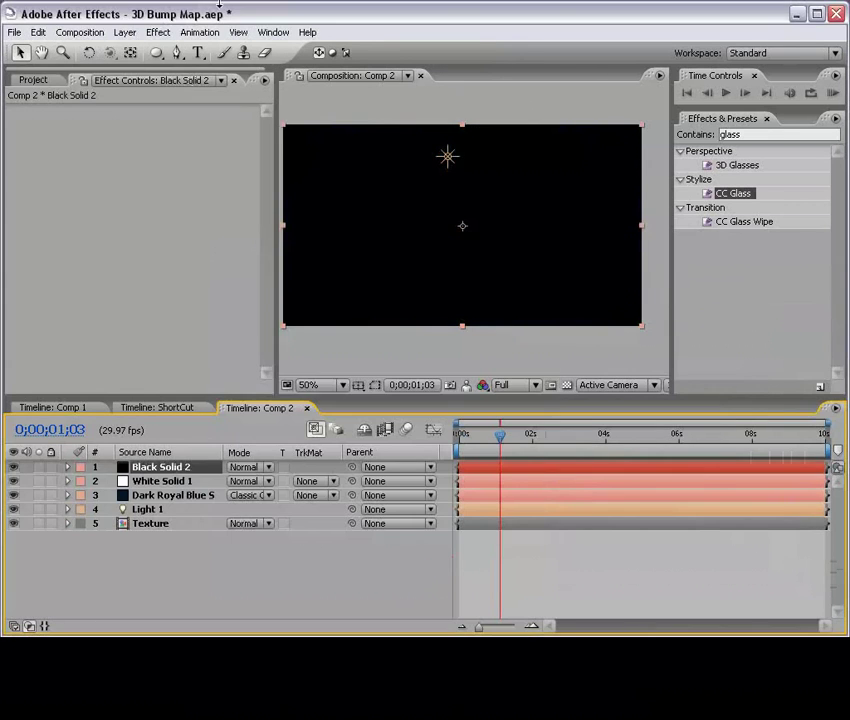
Step: Apply Lens Flare to the black solid and give its Flare Center the expression thisComp.layer("Light 1").toComp([0,0,0]);
click(158, 32)
mouse_move(190, 228)
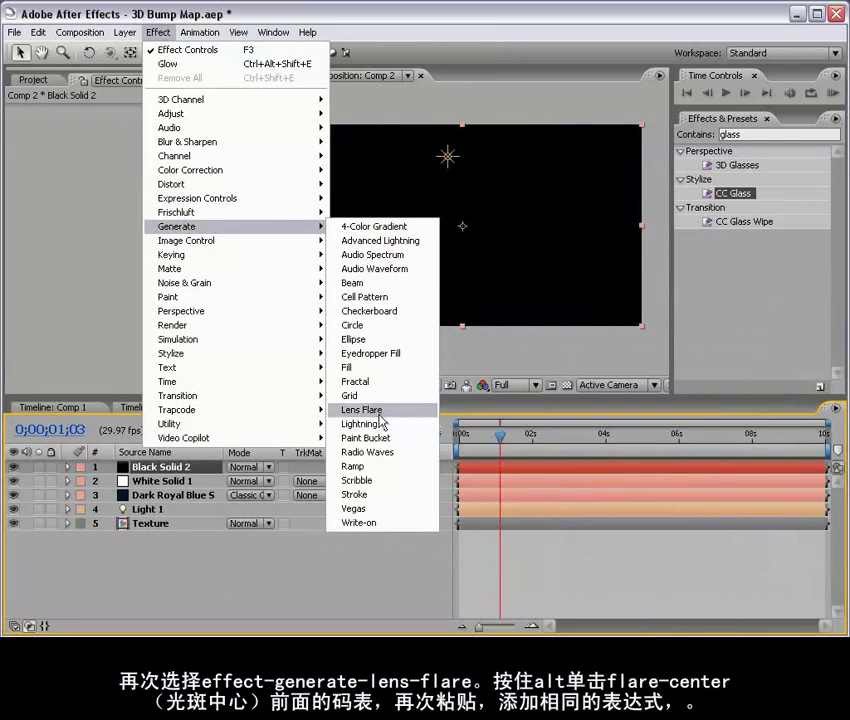
click(405, 406)
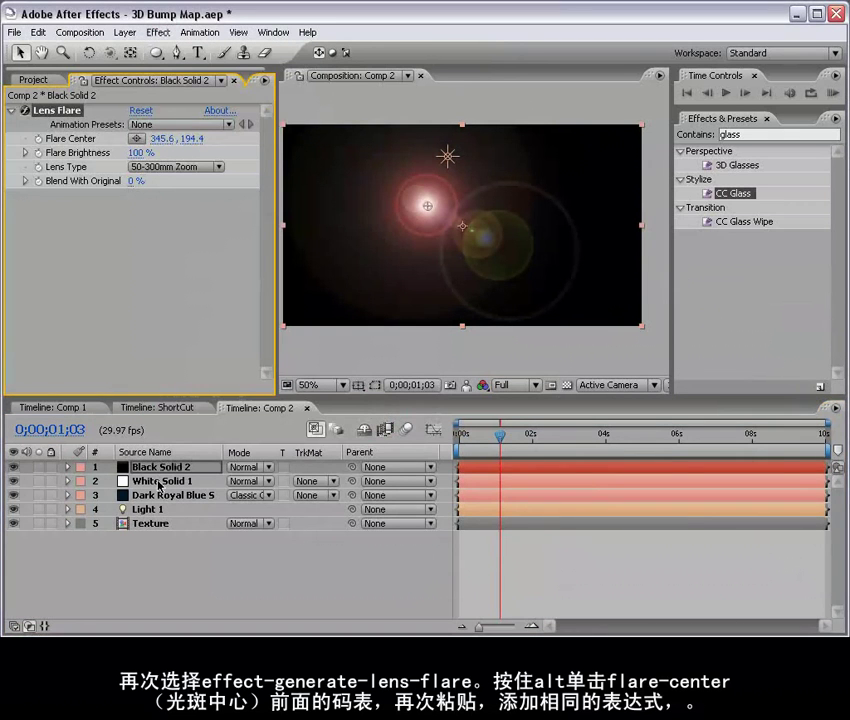
alt+click(36, 139)
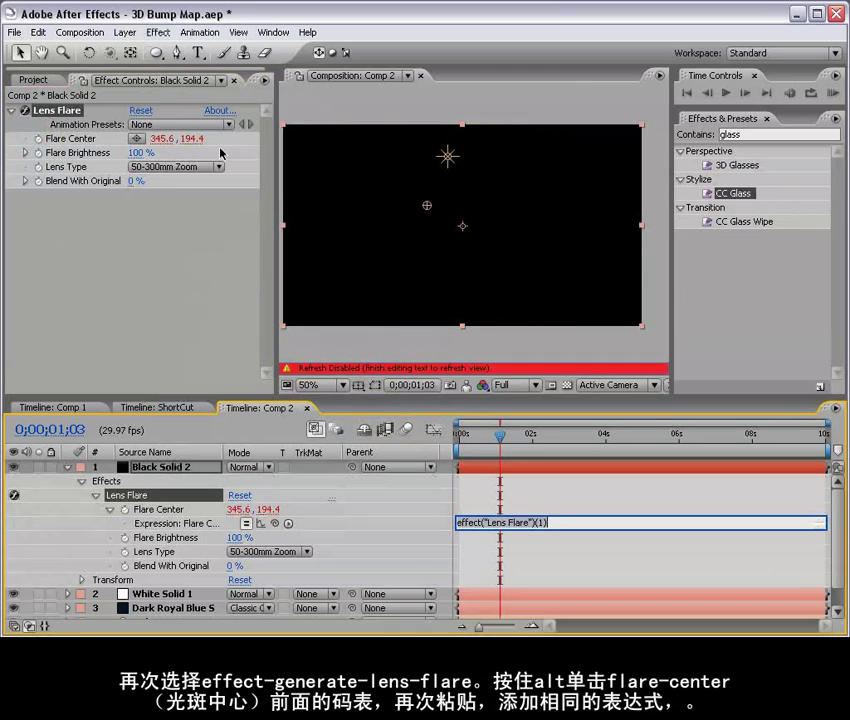
text(thisComp.layer("Light 1").toComp([0,0,0]);)
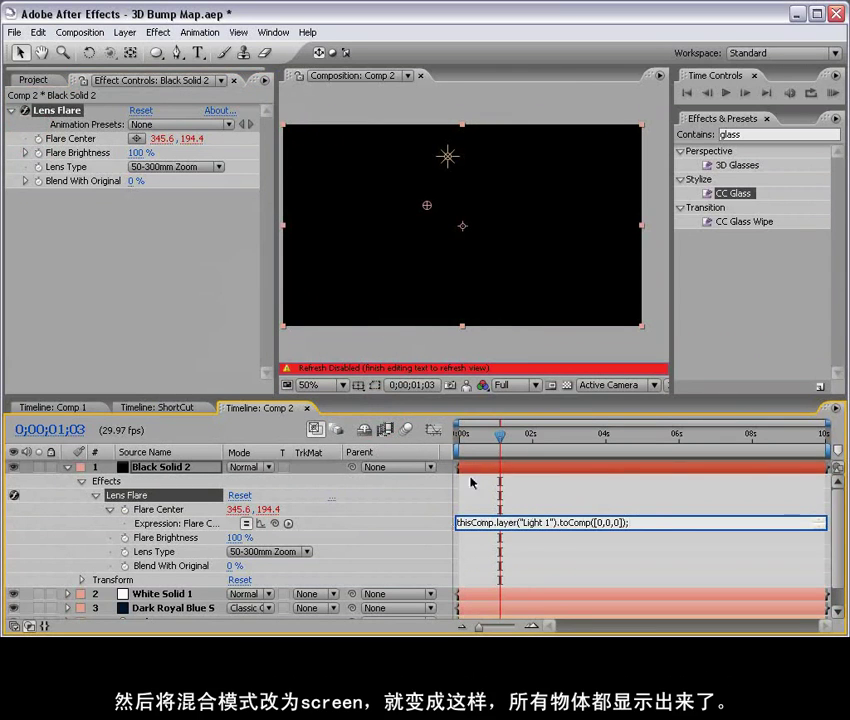
click(474, 486)
Step: Set the black solid's blending mode to Screen and check the flare at 0;00;01;01
click(255, 468)
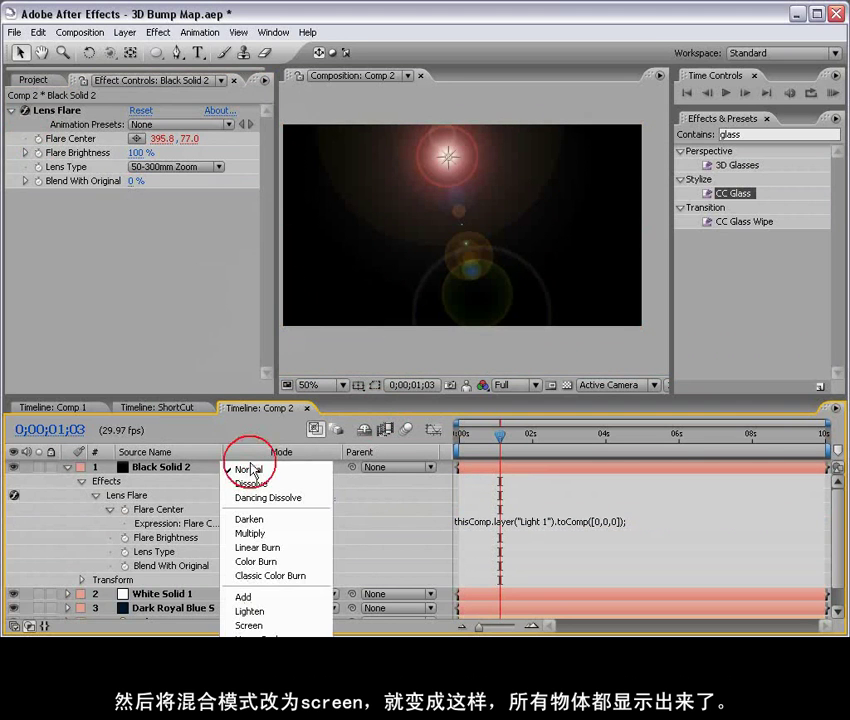
click(264, 627)
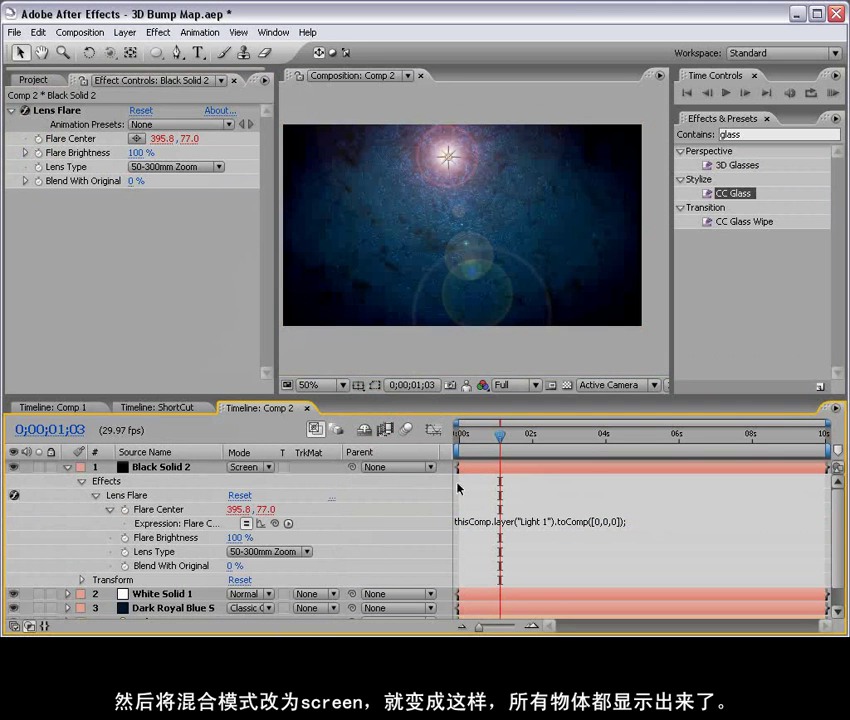
mouse_move(493, 456)
mouse_down()
mouse_move(457, 456)
mouse_move(497, 451)
mouse_up()
Step: Apply Curves to the black solid and raise the Blue channel's curve strongly in the lower midtones
click(156, 32)
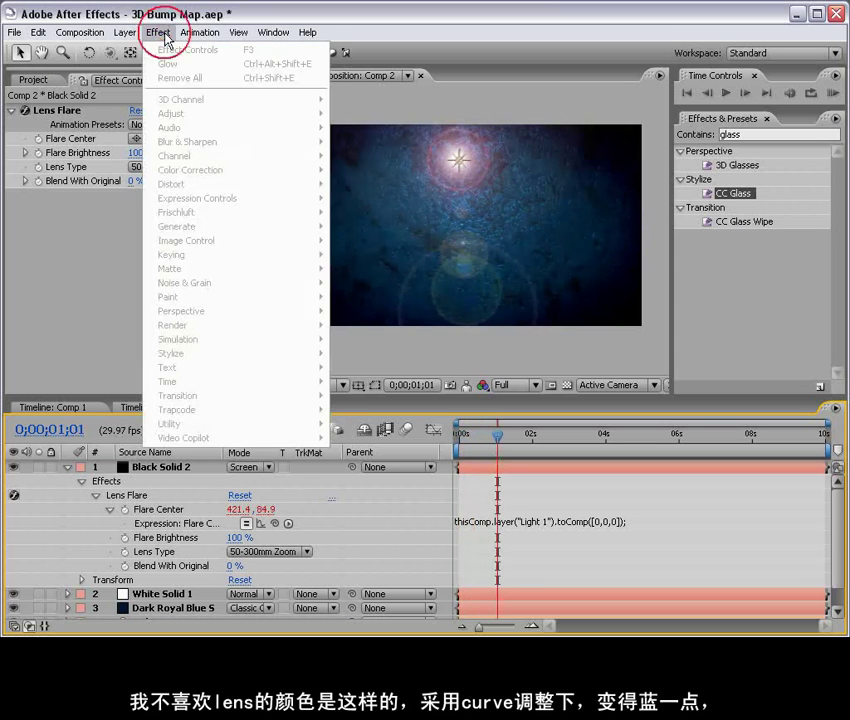
click(502, 468)
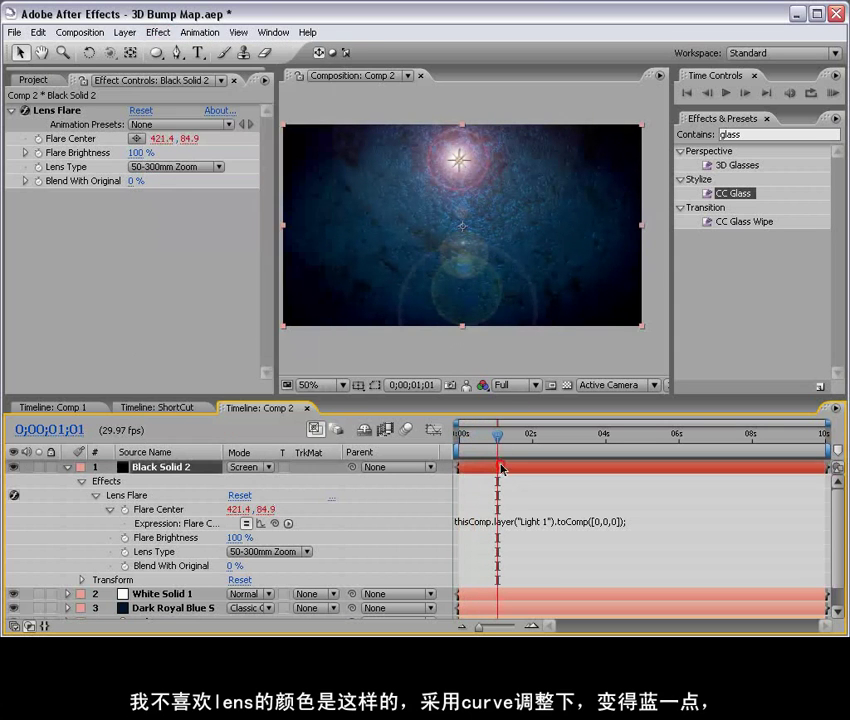
click(157, 32)
mouse_move(240, 170)
click(358, 352)
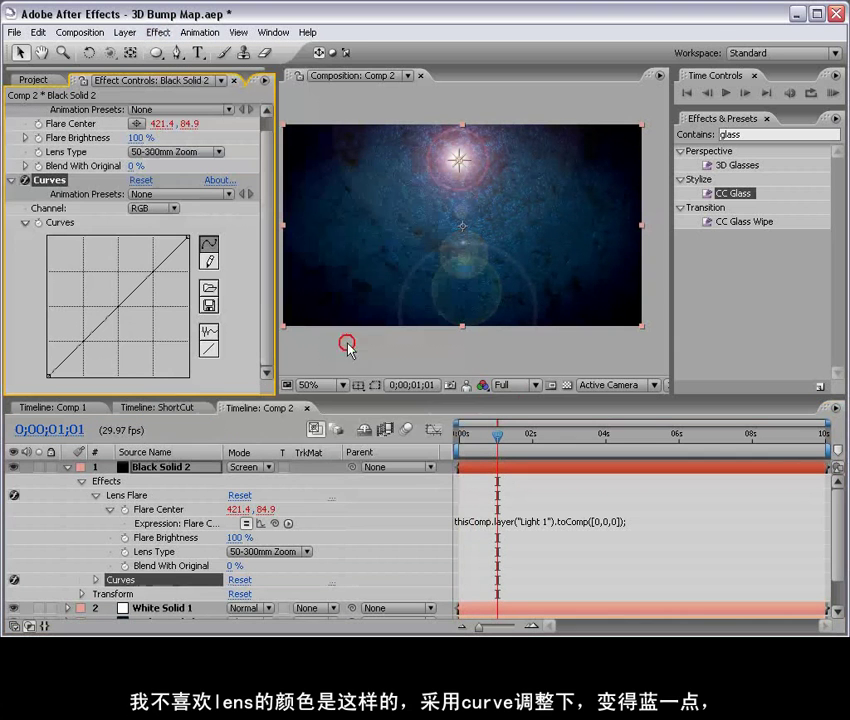
click(165, 210)
click(152, 224)
drag(119, 306, 85, 280)
click(155, 209)
click(152, 237)
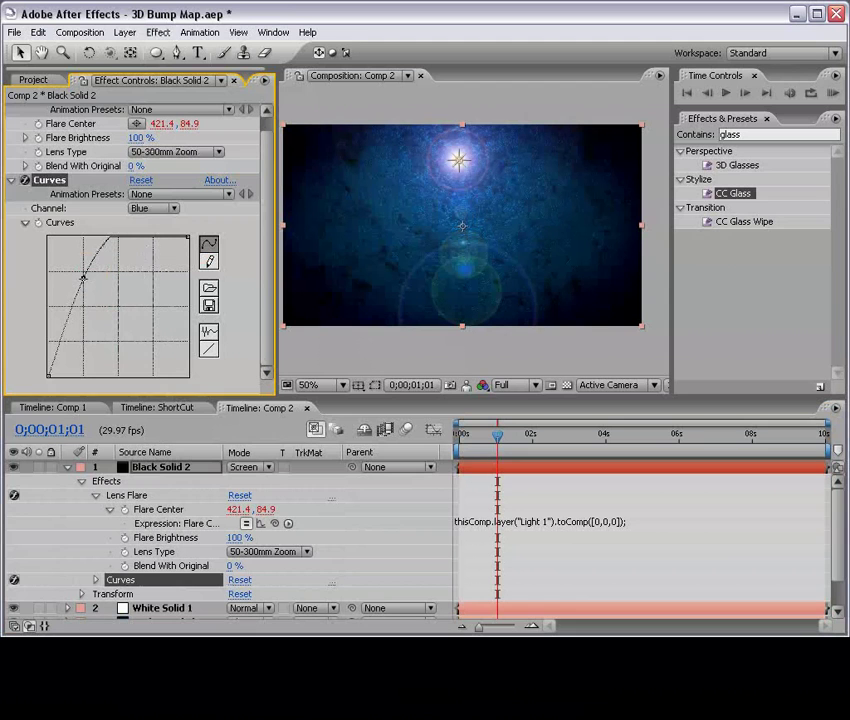
Step: Lower the shadows of the RGB curve on the black solid, keeping the midtones close to the diagonal
click(168, 208)
click(152, 165)
drag(82, 341, 84, 358)
drag(126, 318, 124, 312)
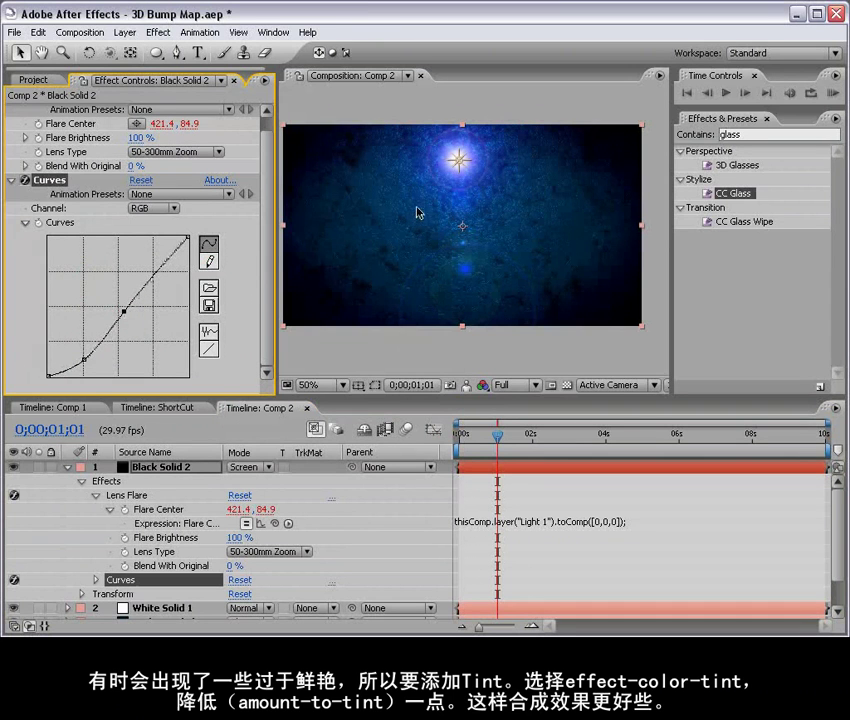
Step: Apply the Tint effect to the black solid with Amount to Tint at 39.0 %
scroll(419, 212, up, 2)
key(h)
drag(474, 114, 512, 247)
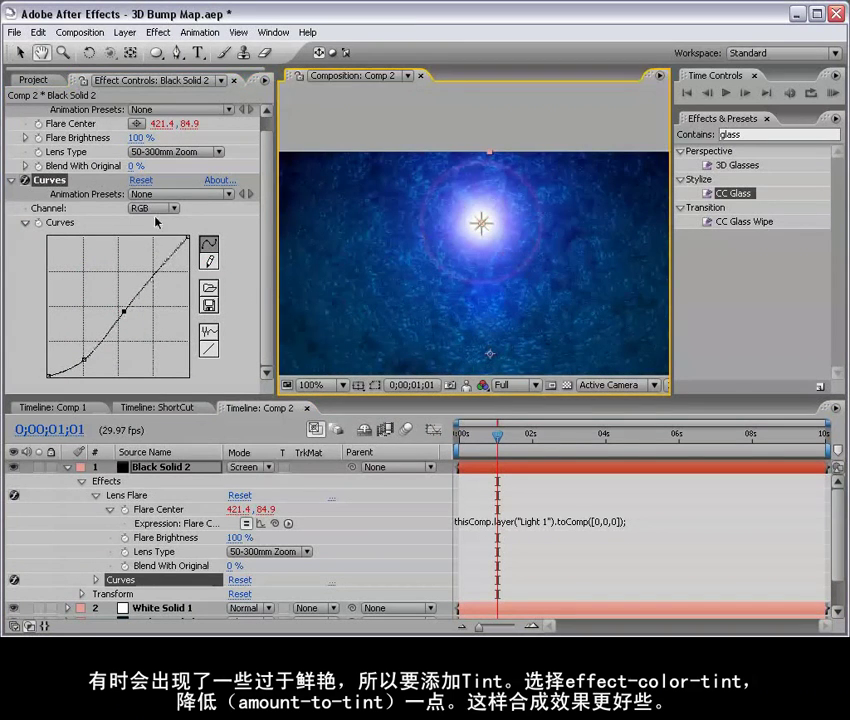
click(158, 32)
mouse_move(217, 172)
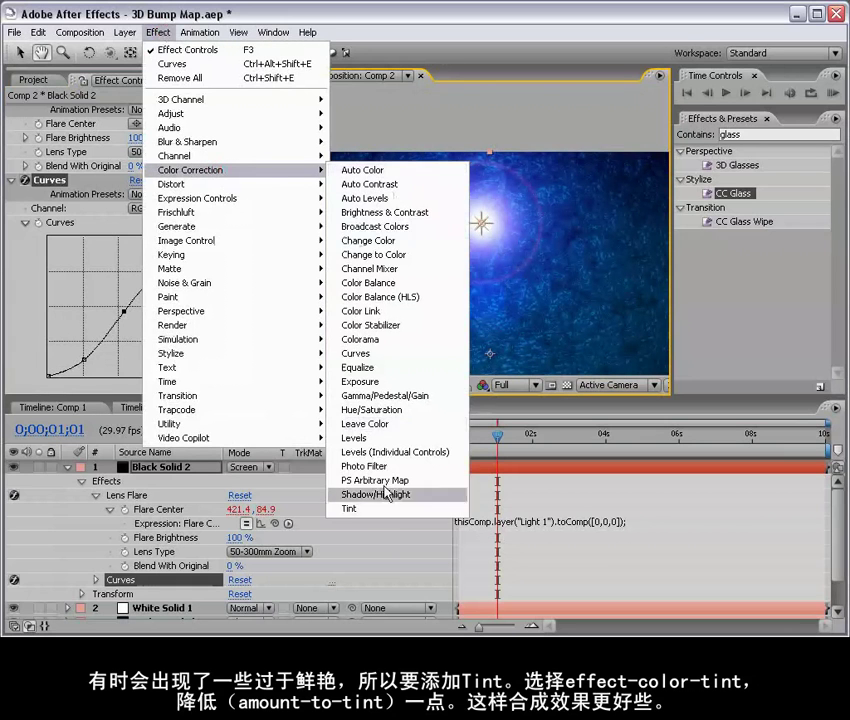
click(350, 508)
drag(143, 394, 74, 389)
Step: Examine the tinted flare in the enlarged composition view, and check the whole frame at 0;00;00;22
key(grave)
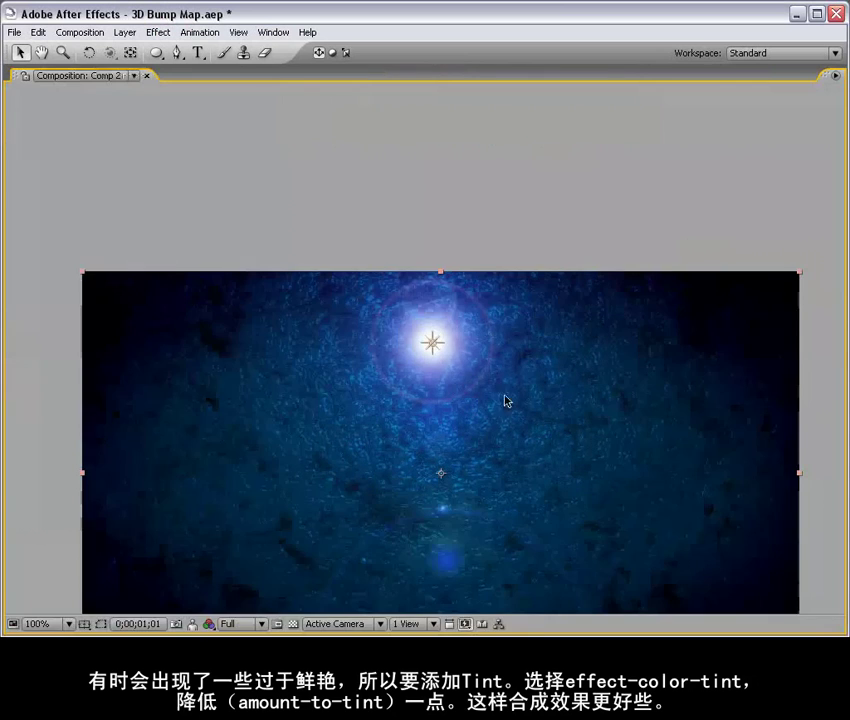
key(comma)
key(grave)
mouse_move(489, 452)
mouse_down()
mouse_move(531, 452)
mouse_move(486, 452)
mouse_up()
key(h)
drag(546, 313, 541, 263)
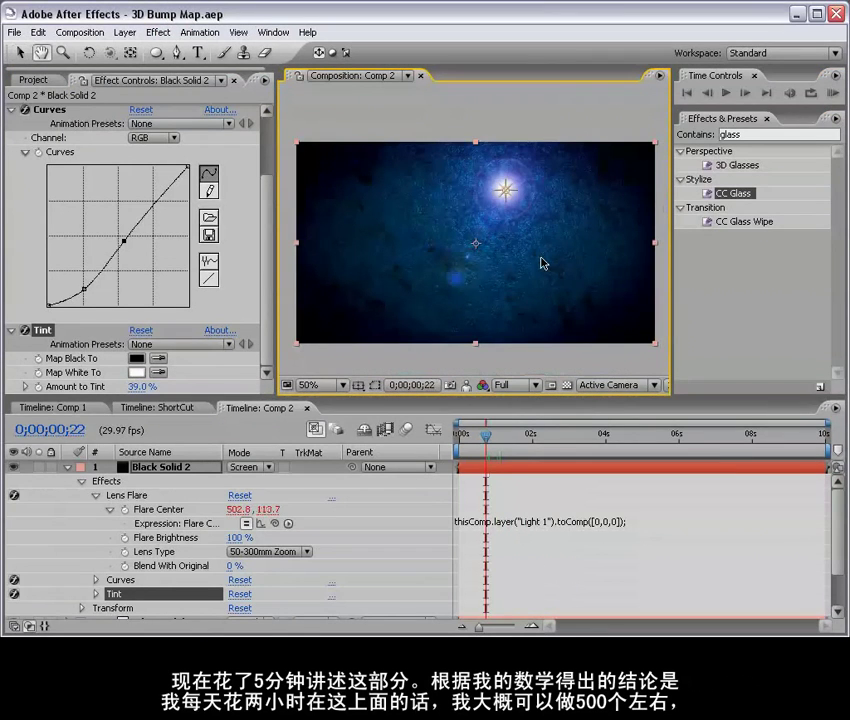